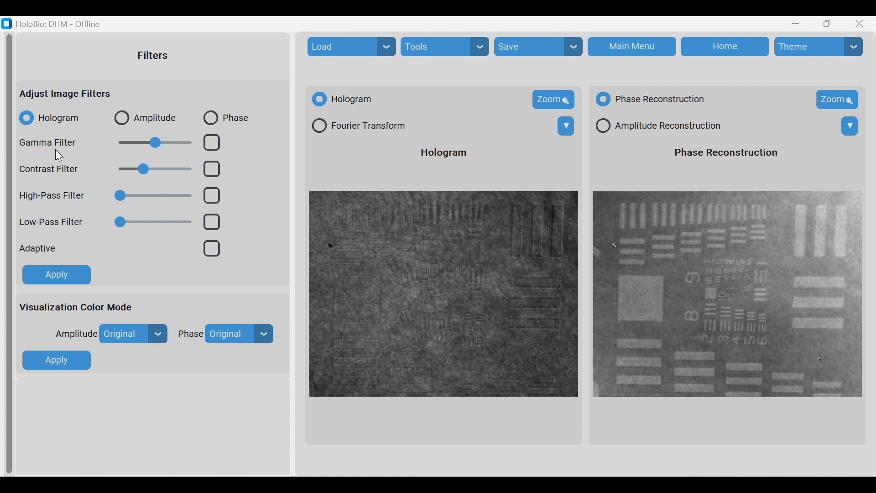
Nudge the hologram gamma slider, then switch the image filters to target the phase image
left_click_drag(151, 138, 178, 152)
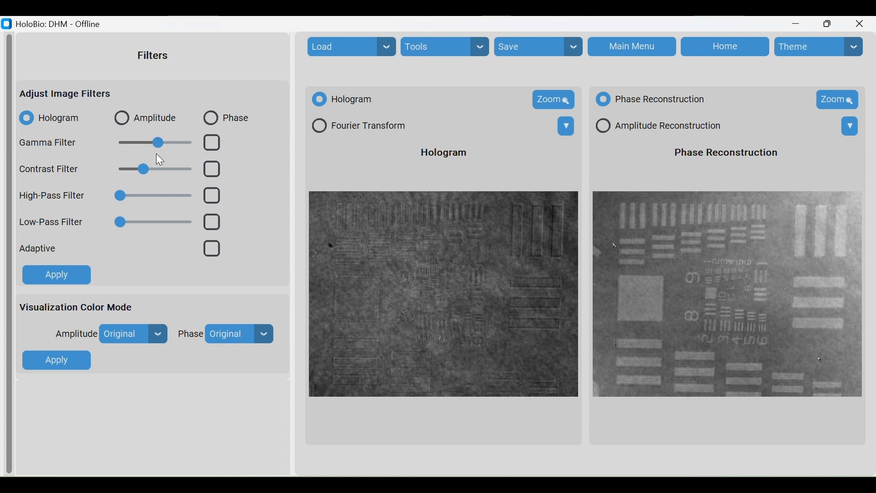
left_click(206, 249)
left_click(212, 122)
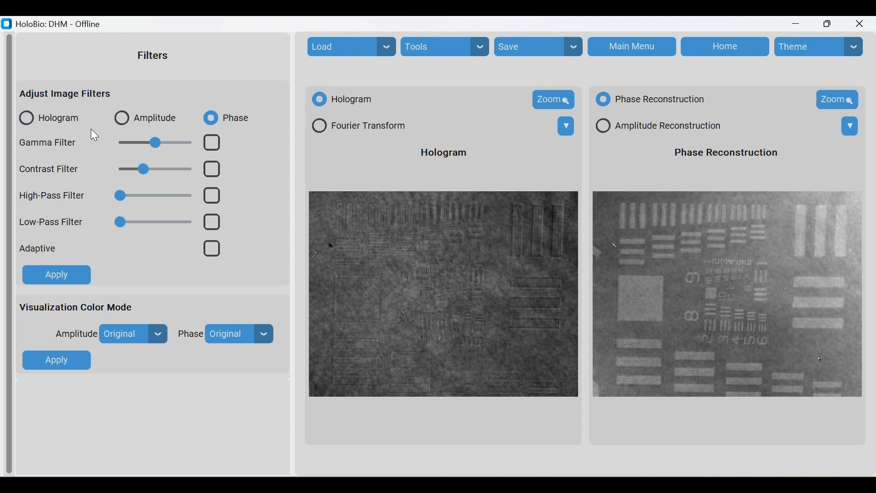
Enable the gamma filter for the phase image, set its slider high and apply it
left_click(212, 143)
left_click(172, 144)
left_click_drag(174, 147, 189, 154)
left_click(82, 276)
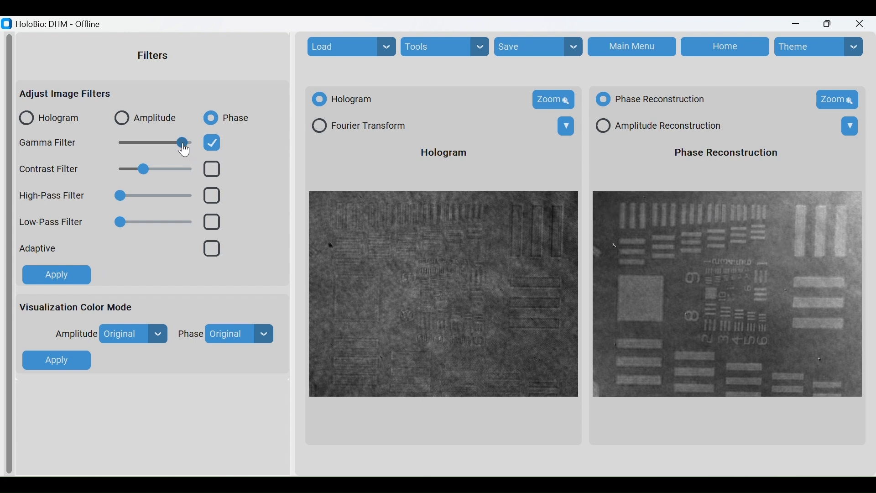
Lower the gamma slider slightly and apply the filter again
left_click_drag(183, 144, 179, 145)
left_click(74, 280)
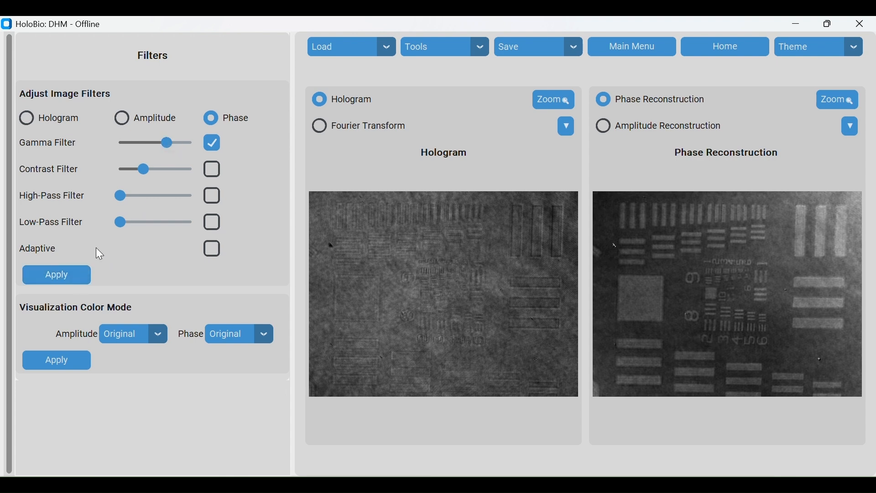
left_click(78, 275)
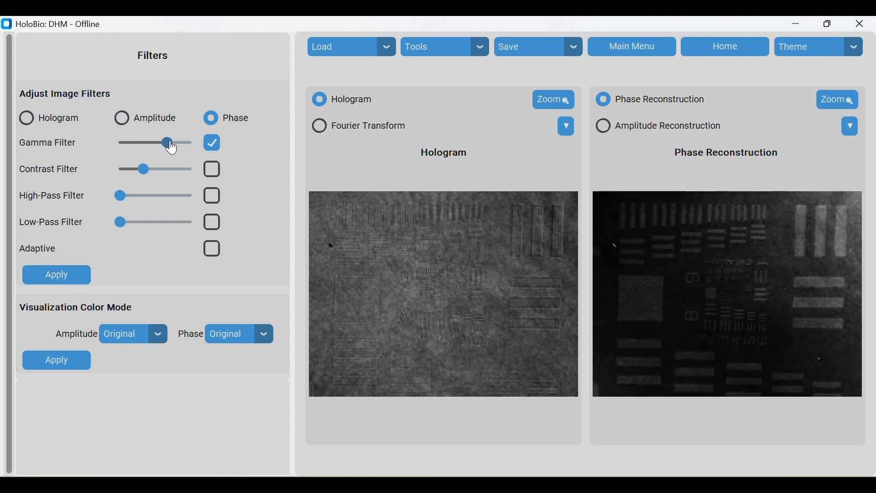
Raise the gamma slider to maximum and apply, then turn the gamma filter off
left_click_drag(173, 149, 201, 145)
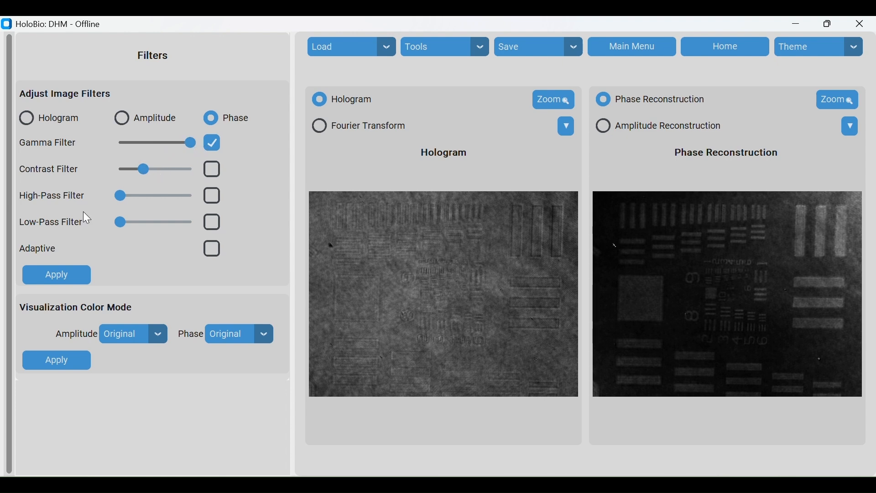
left_click(77, 277)
left_click(213, 143)
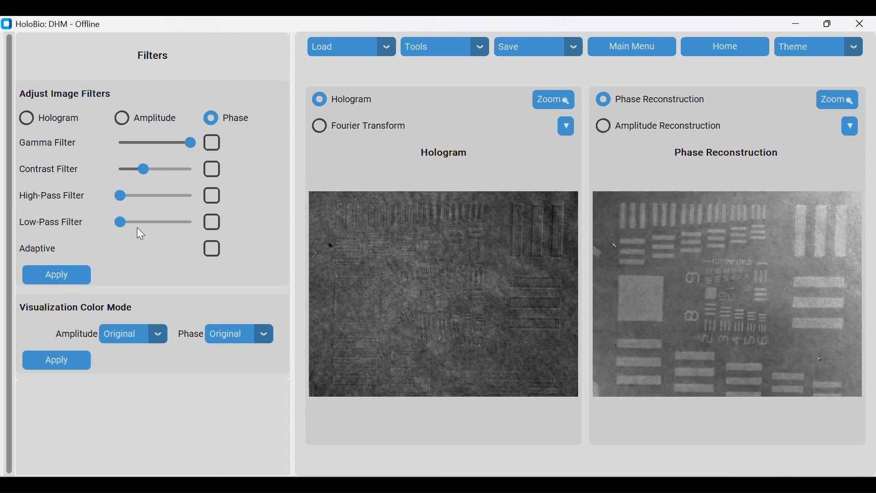
Enable the contrast filter with a high slider value and apply, then lower the slider and reapply
left_click(212, 169)
left_click(179, 169)
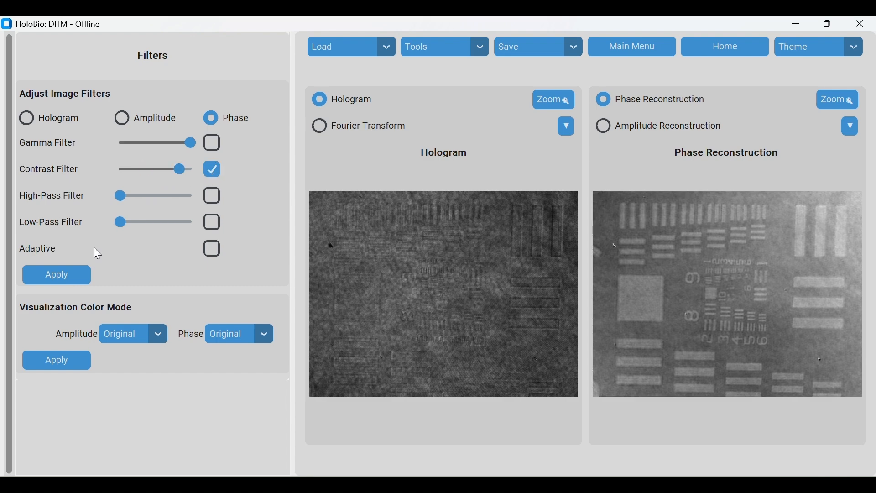
left_click(81, 280)
left_click_drag(178, 169, 158, 169)
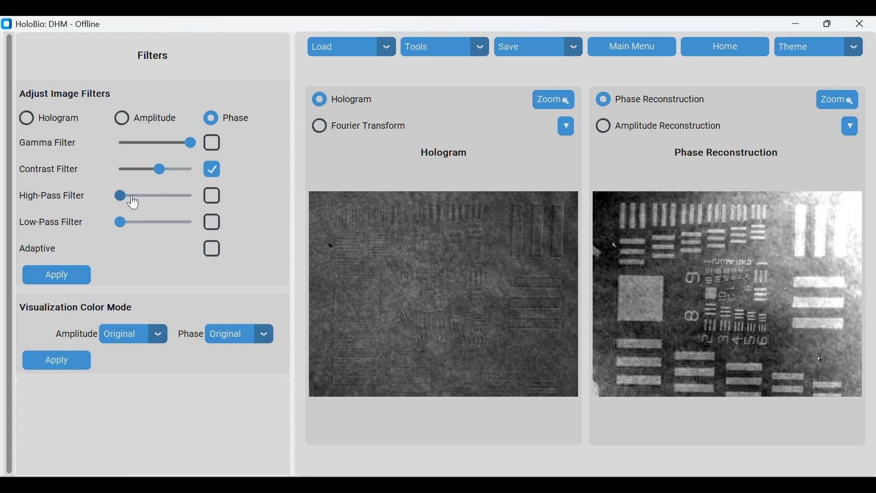
left_click(77, 275)
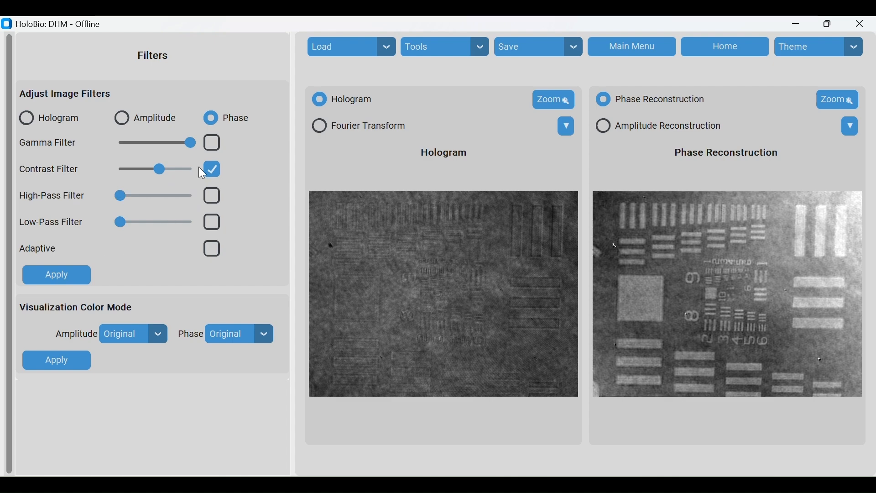
Raise the contrast slider again and apply, then disable the contrast filter and reapply
left_click(185, 171)
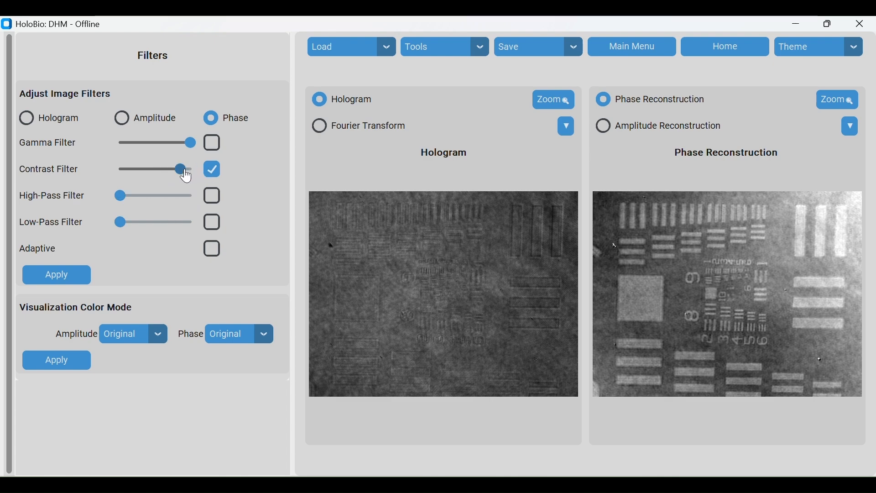
left_click(65, 279)
left_click(211, 169)
left_click(78, 277)
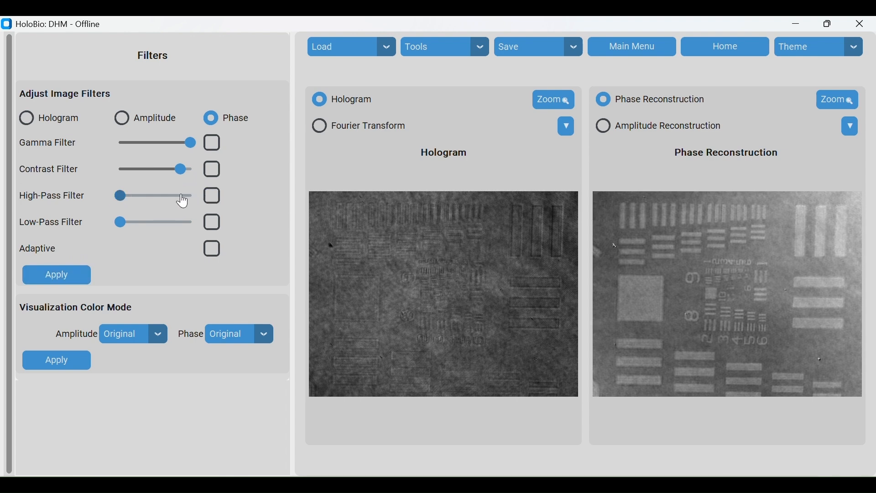
Enable the high-pass filter with its slider about a third along, apply, then raise the slider and reapply
left_click(212, 196)
left_click(141, 200)
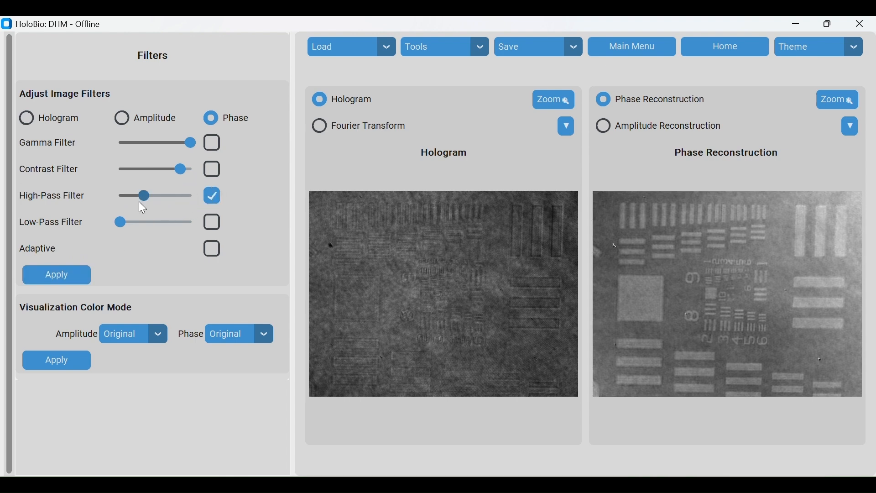
left_click(70, 275)
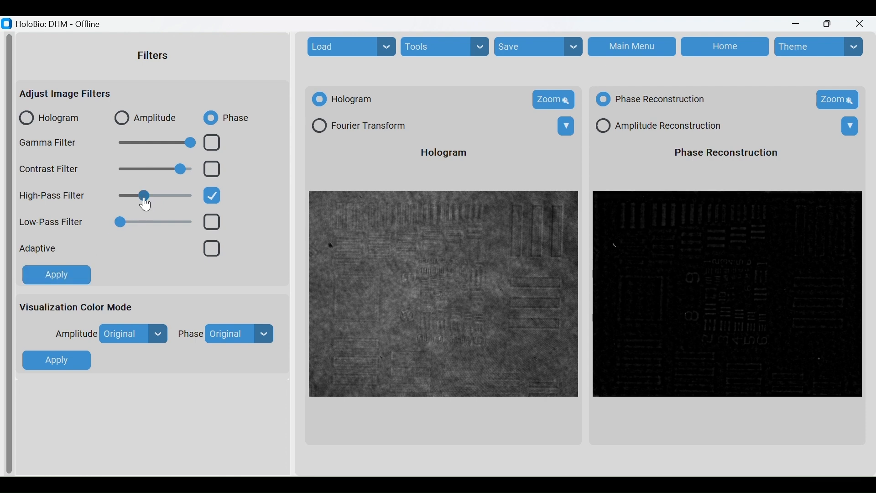
left_click_drag(145, 202, 166, 202)
left_click(75, 275)
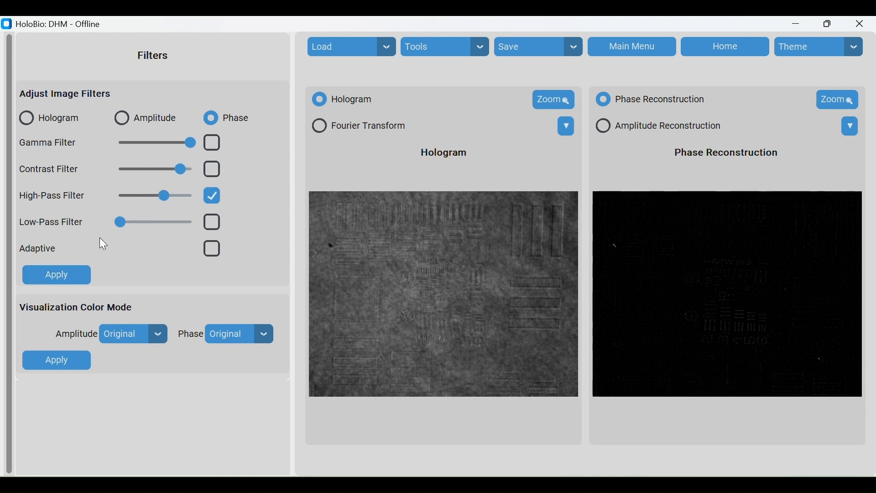
Lower the high-pass slider near its minimum and apply, then disable the high-pass filter and reapply
left_click_drag(165, 201, 125, 206)
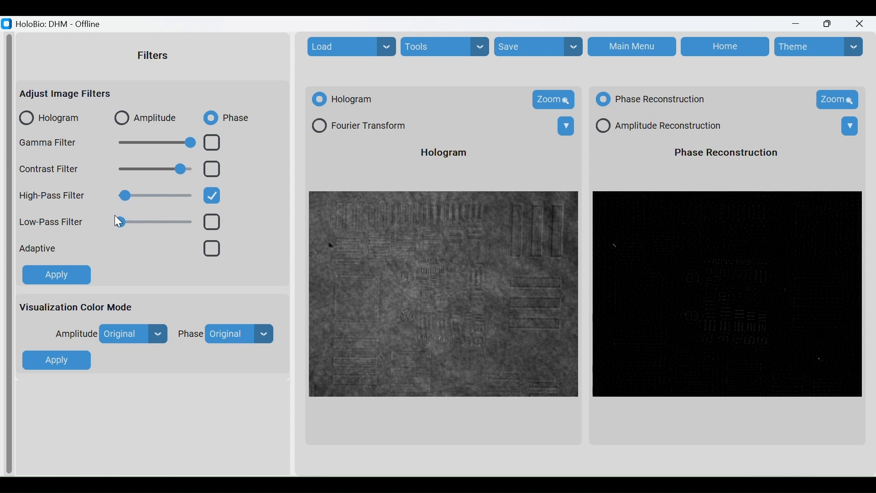
left_click(67, 277)
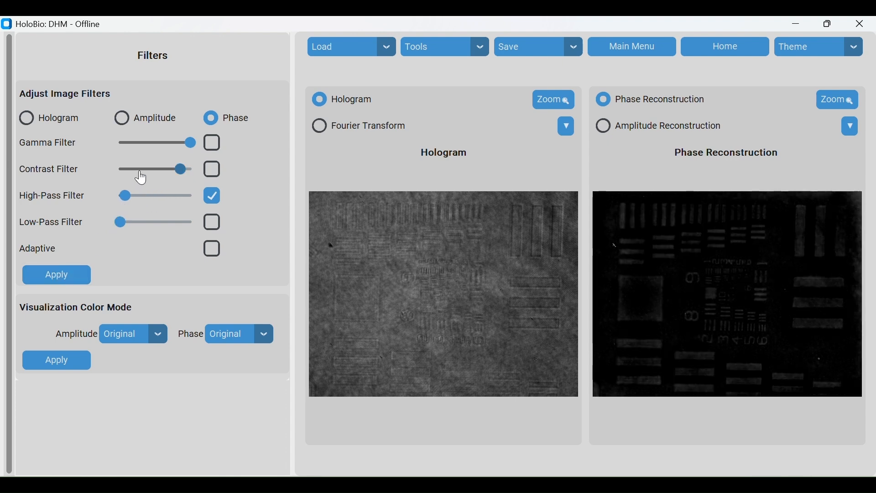
left_click(212, 196)
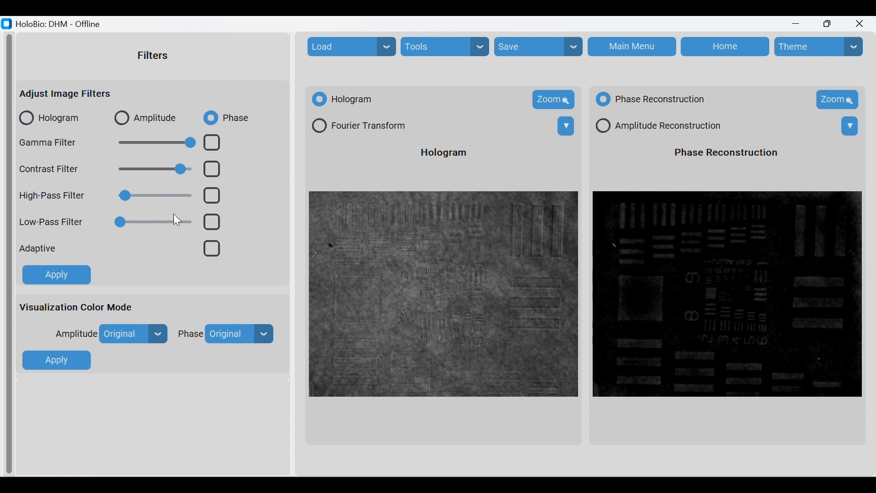
left_click(70, 275)
Enable the low-pass filter at mid-slider and apply, then raise its slider near maximum and reapply
mouse_move(161, 223)
left_mouse_down()
mouse_move(149, 223)
mouse_move(157, 223)
left_mouse_up()
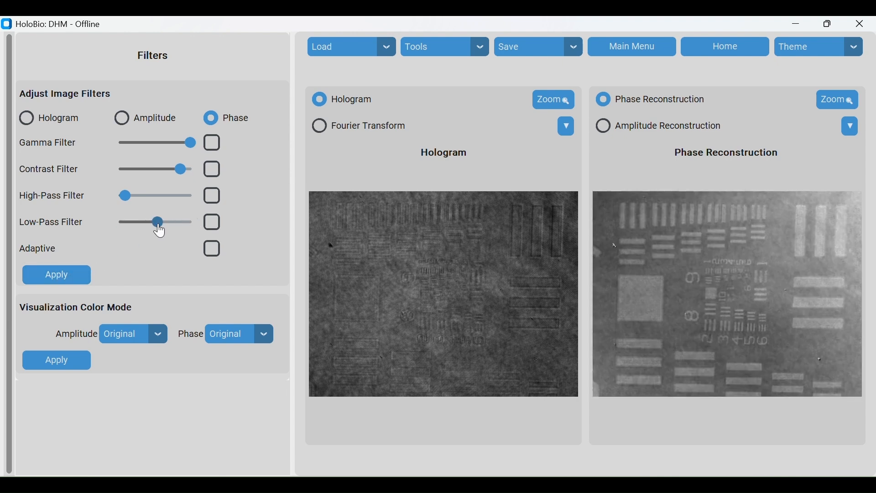
left_click(212, 223)
left_click(82, 279)
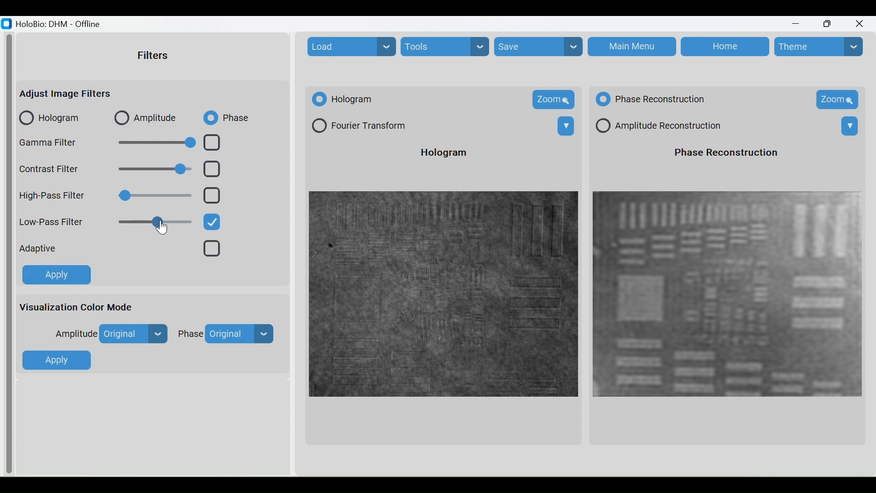
left_click_drag(157, 222, 182, 226)
left_click(64, 270)
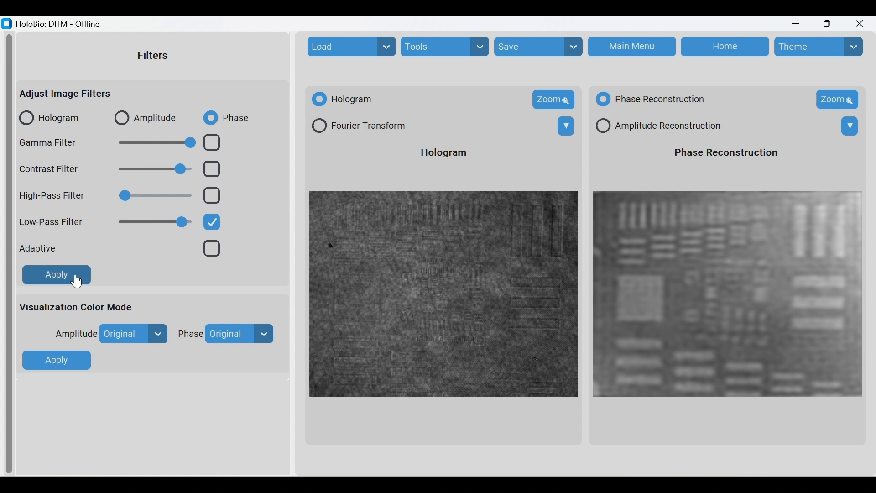
Disable the low-pass filter and apply, then enable the adaptive filter and apply it
left_click(212, 223)
left_click(75, 279)
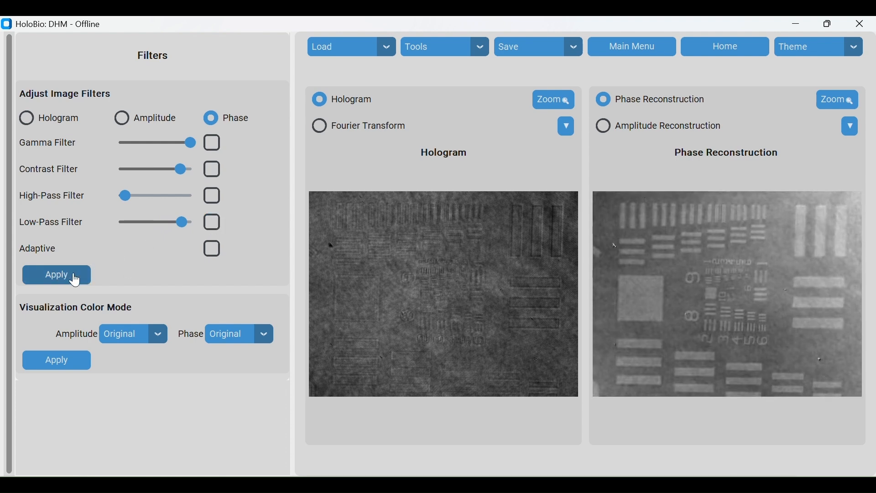
left_click(213, 251)
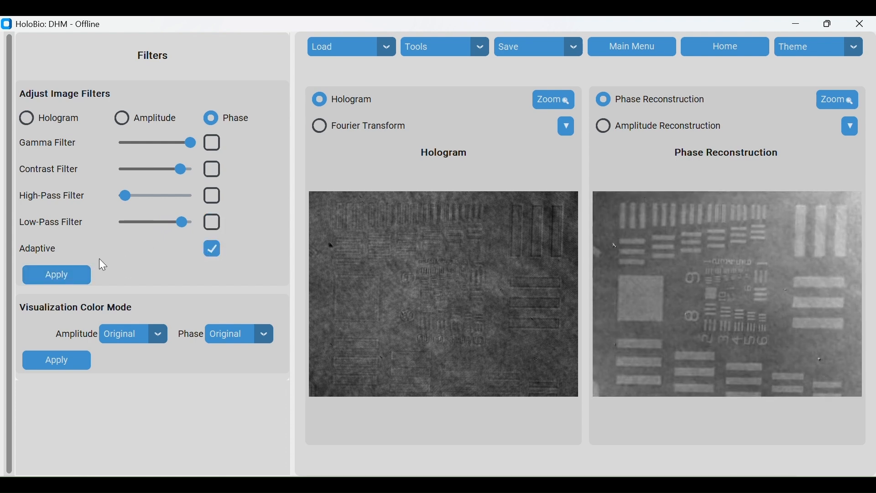
left_click(57, 276)
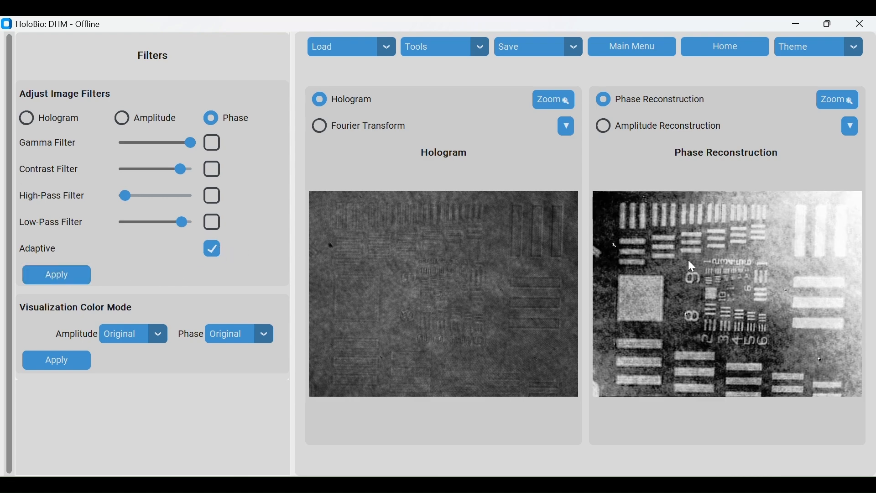
Turn off the adaptive filter and apply the filter settings
left_click(213, 249)
left_click(66, 276)
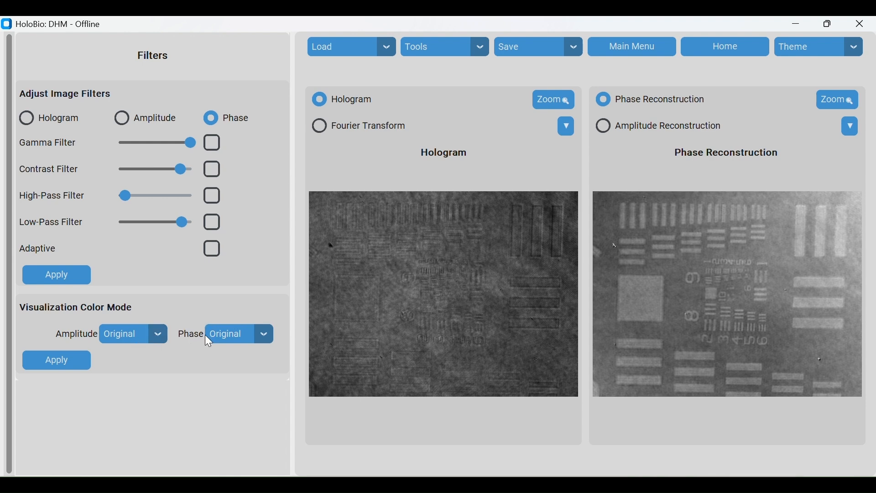
Set the phase visualization colour map to Cividis and apply it
left_click(238, 333)
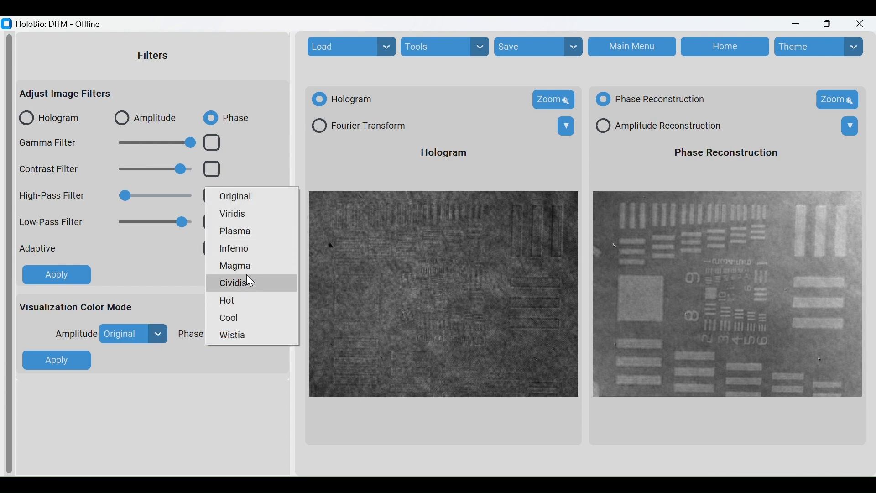
left_click(259, 282)
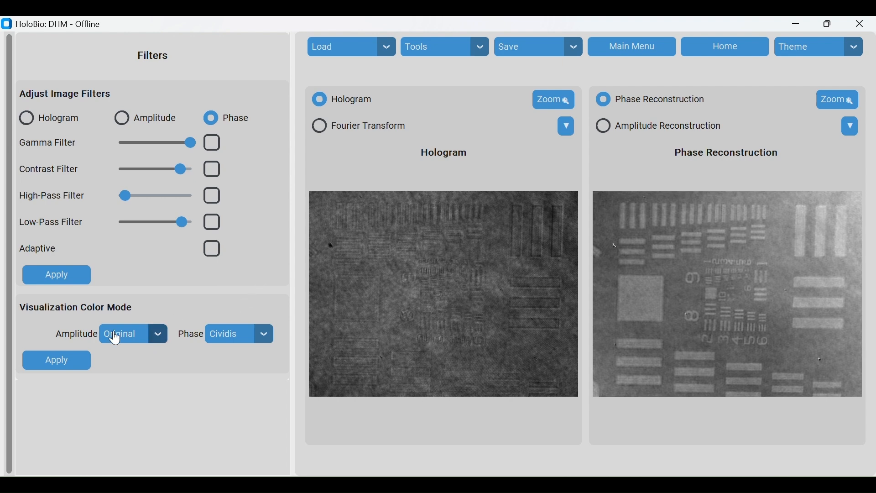
left_click(72, 370)
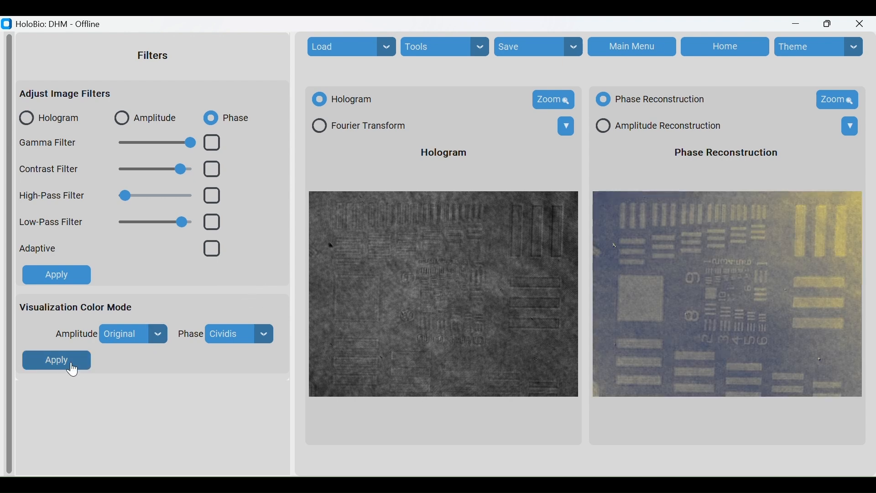
Set the amplitude visualization colour map to Cool and apply it
left_click(157, 336)
left_click(132, 319)
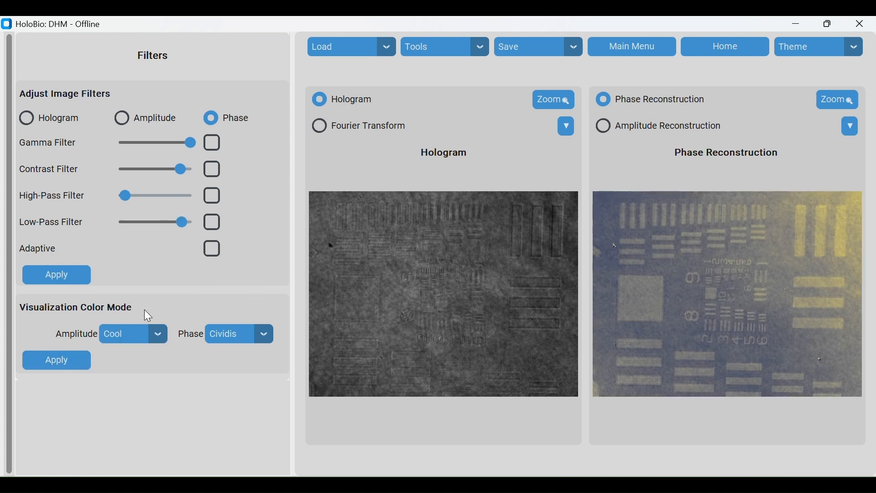
left_click(63, 361)
Show the amplitude reconstruction and reset the amplitude colour map to Original, applying it
left_click(643, 129)
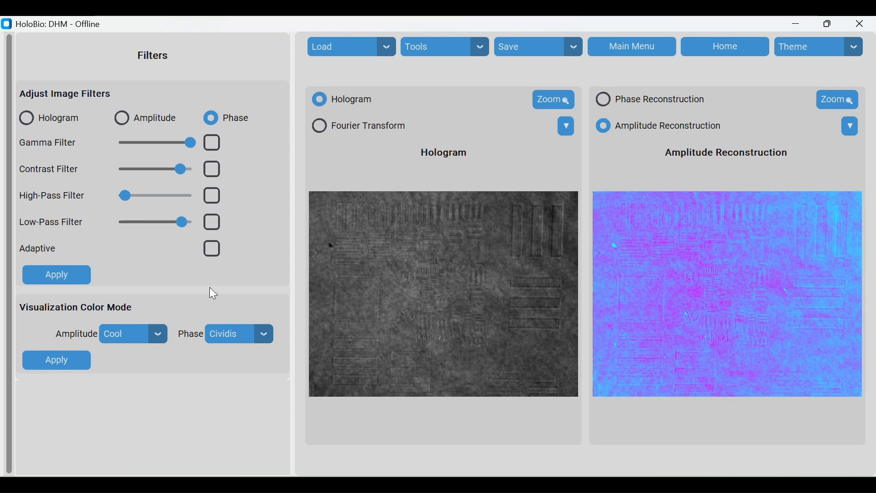
left_click(150, 341)
left_click(163, 199)
left_click(64, 362)
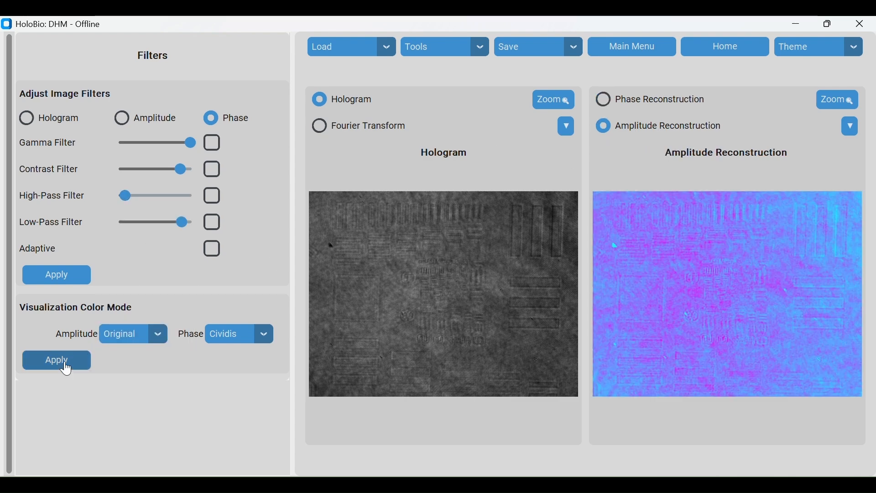
Reset the phase colour map to Original, apply it, and toggle between the phase and amplitude reconstruction views
left_click(227, 336)
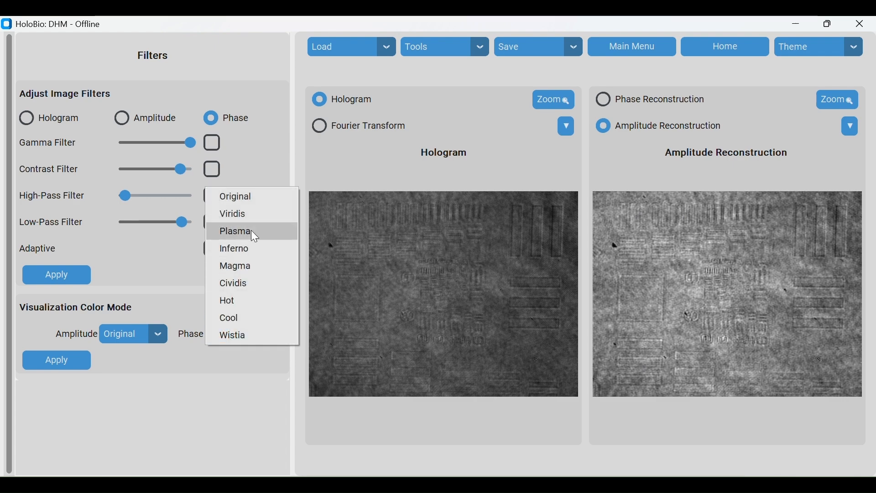
left_click(264, 198)
left_click(44, 365)
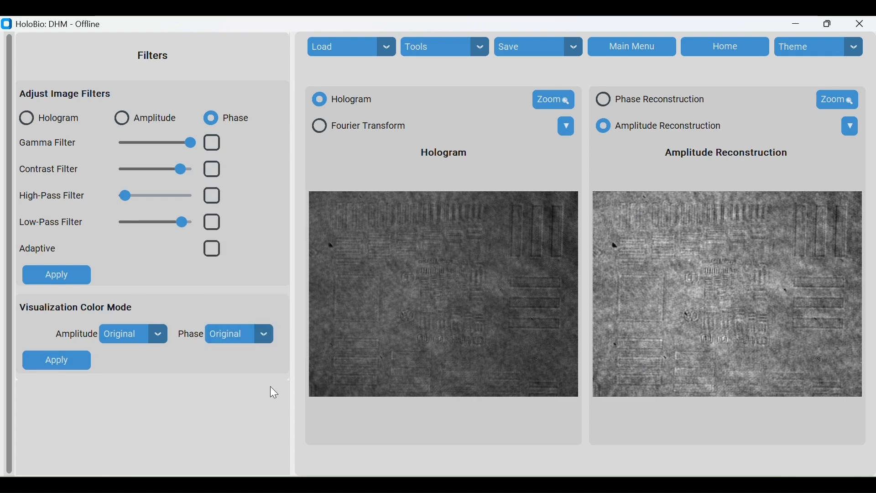
left_click(637, 107)
left_click(634, 126)
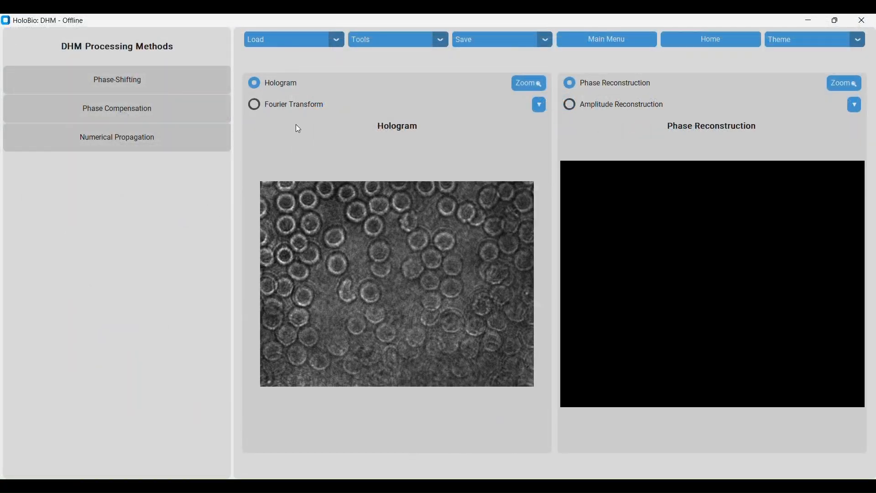
Open Phase Compensation, choose Vortex Legendre, and enter wavelength 0.633 µm with pitch X and pitch Y of 3.75 µm
left_click(191, 112)
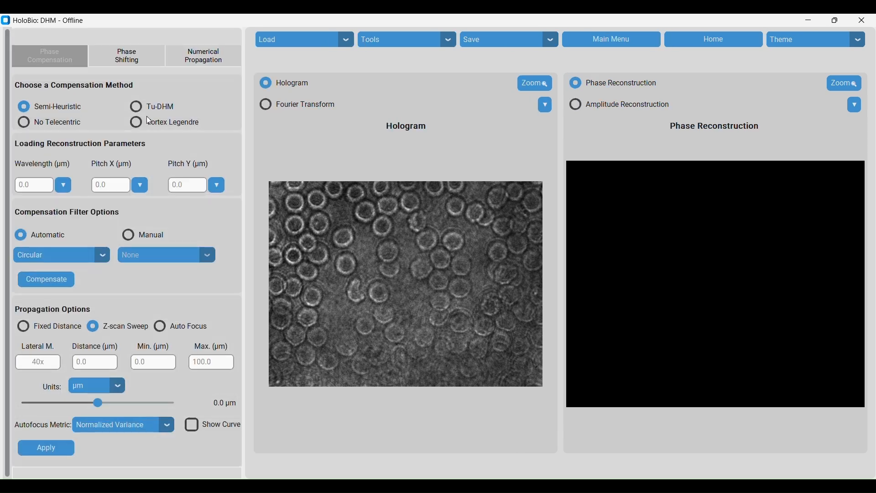
left_click(139, 125)
left_click(37, 183)
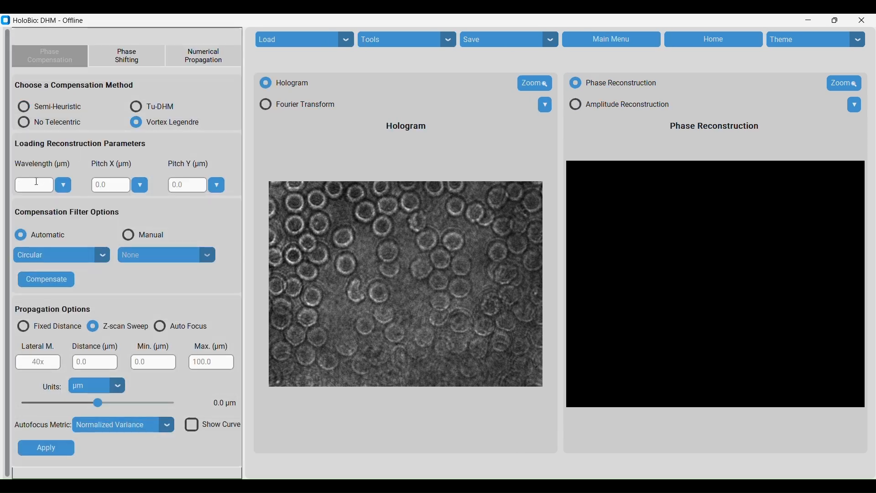
type("0.633")
key("Tab")
type("3.75")
key("Tab")
type("3.75")
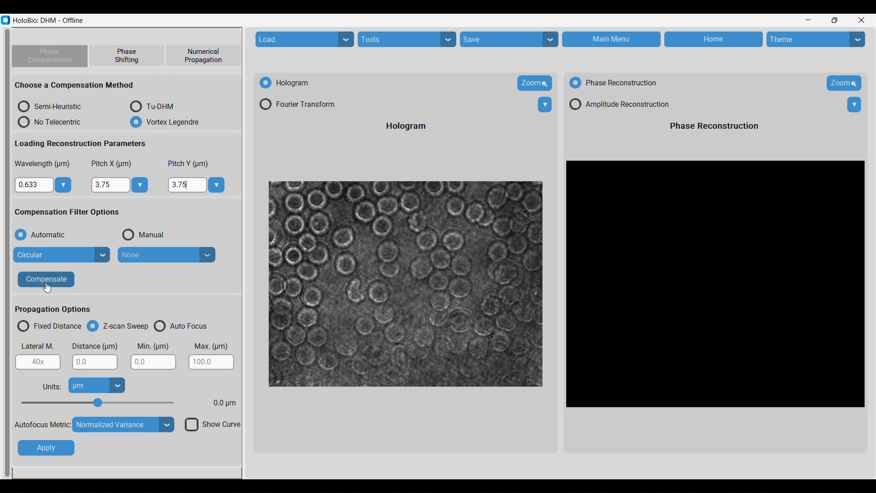
Run the compensation, close the filtered Fourier window, and toggle between amplitude and phase reconstruction views
left_click(47, 286)
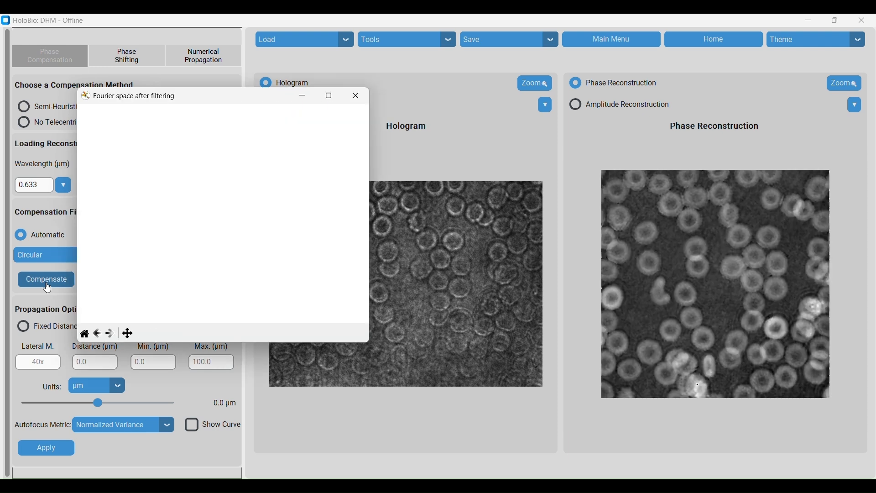
left_click(356, 97)
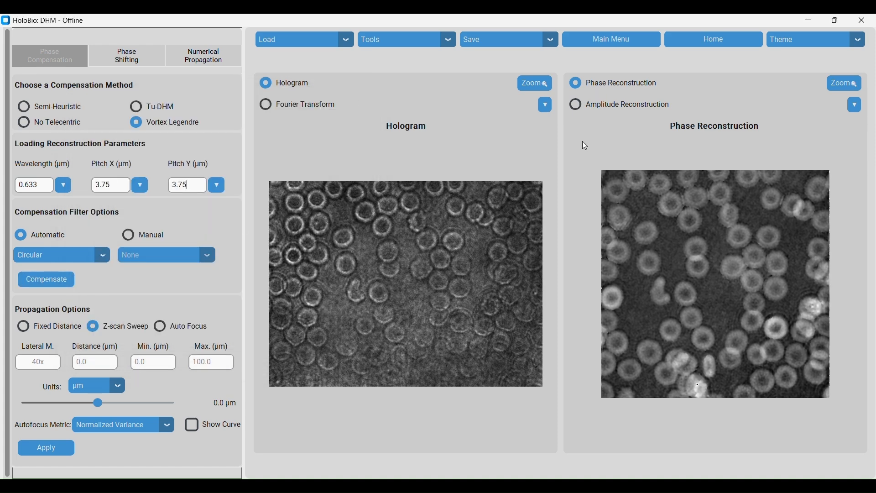
left_click(577, 108)
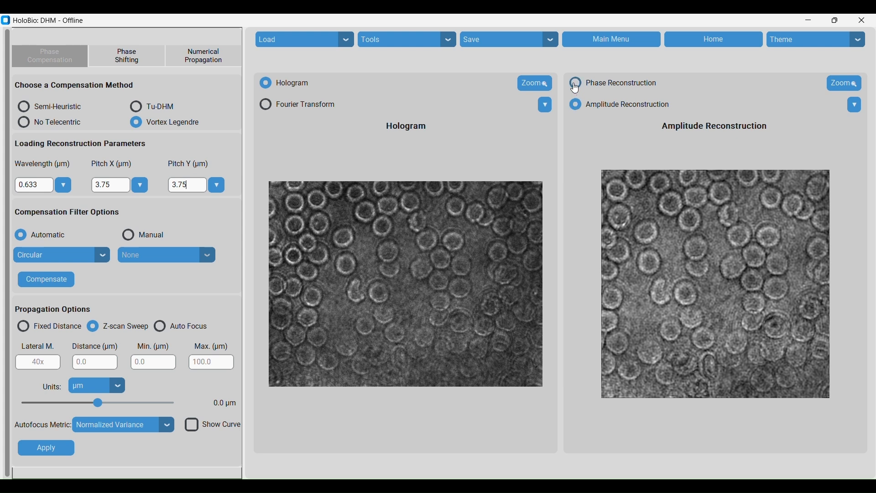
left_click(576, 87)
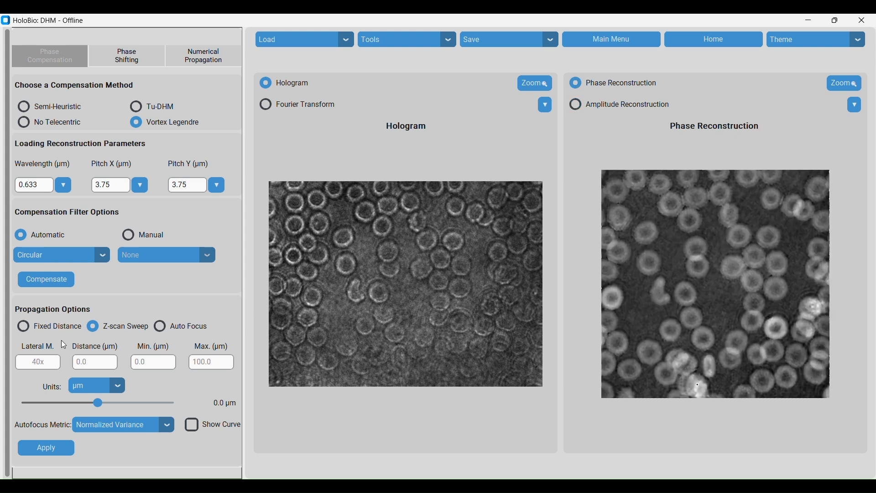
Set lateral magnification to 40 and the Z-scan sweep range from -10 to 10 µm, and apply
left_click(42, 362)
type("40")
left_click(154, 360)
type("-10")
left_click(216, 359)
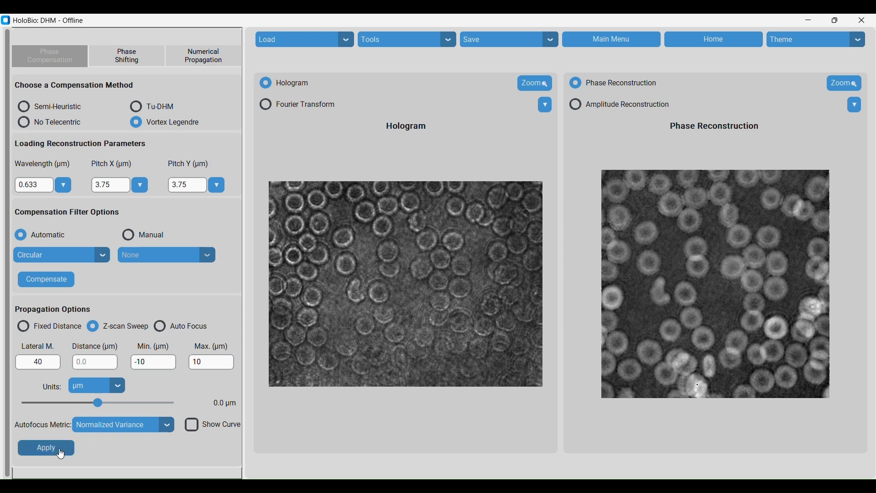
left_click(61, 454)
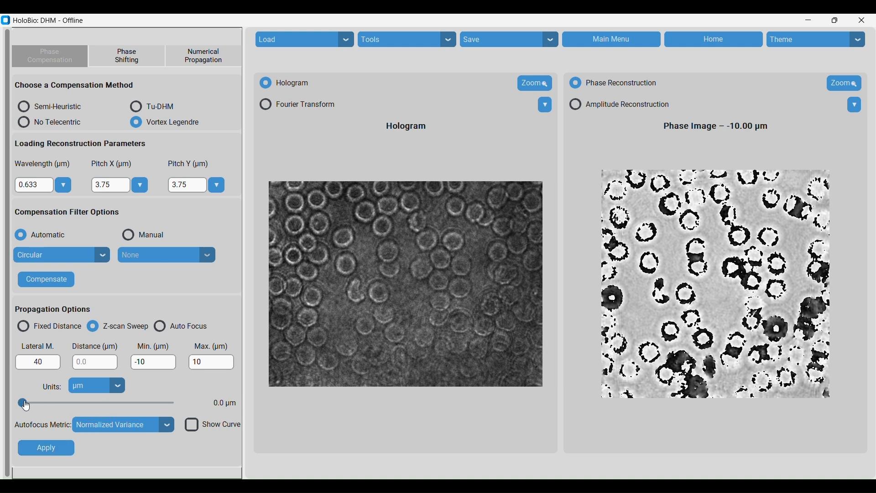
Sweep the propagation distance slider to refocus the phase image at -3.00 µm
left_click_drag(35, 402, 68, 408)
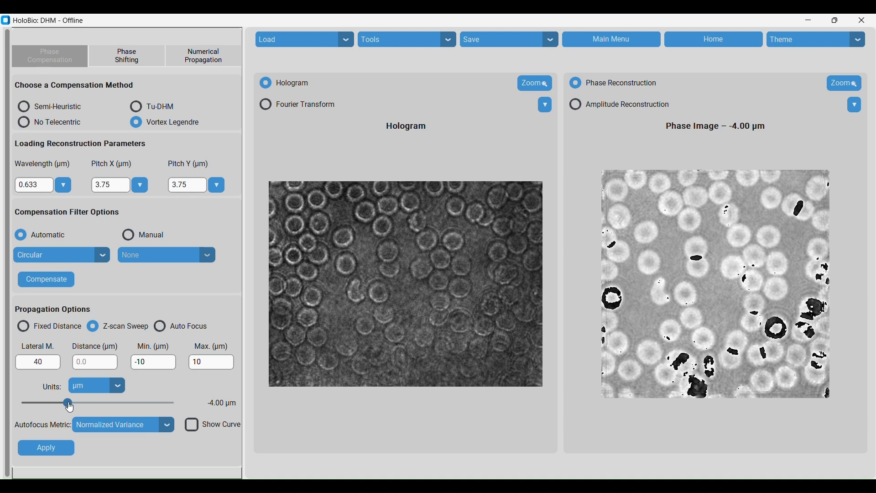
left_click_drag(72, 407, 78, 408)
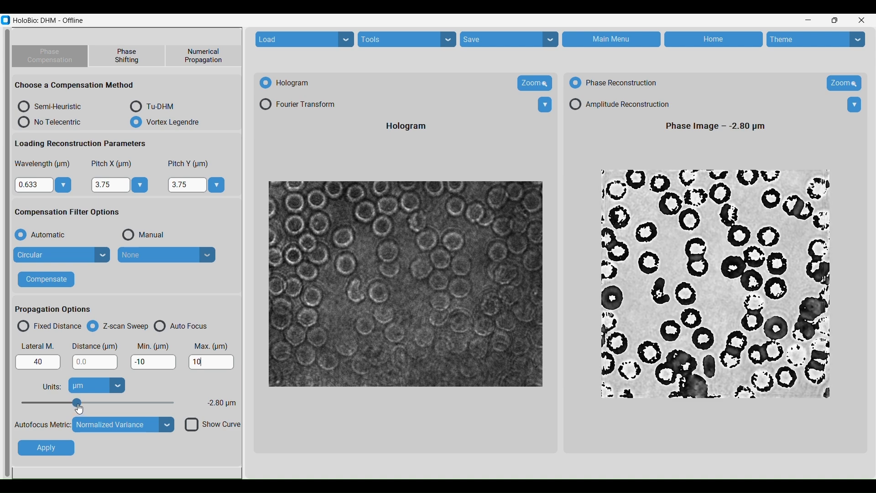
left_click_drag(77, 410, 78, 409)
left_click_drag(77, 409, 75, 411)
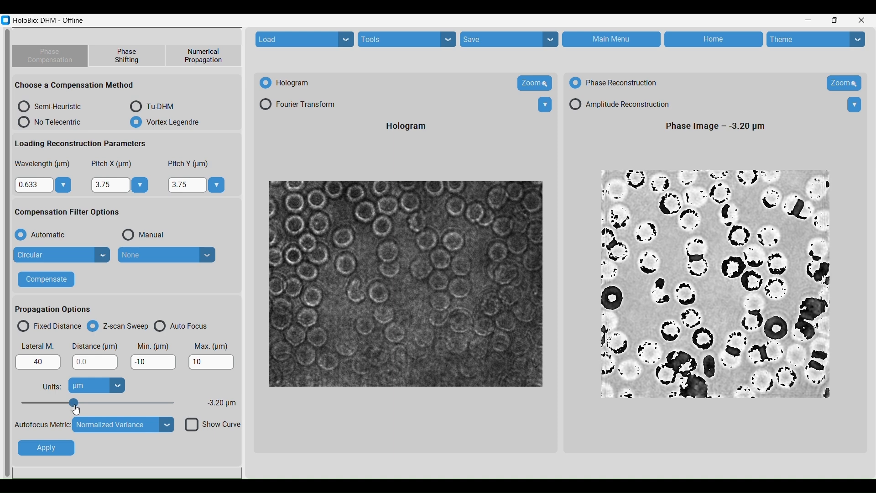
left_click_drag(75, 410, 77, 410)
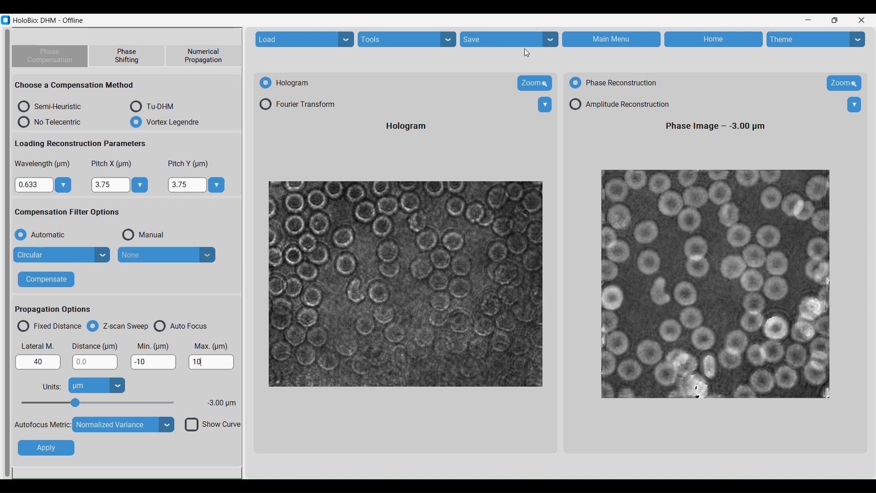
Open the Bio-Analysis tool
left_click(553, 40)
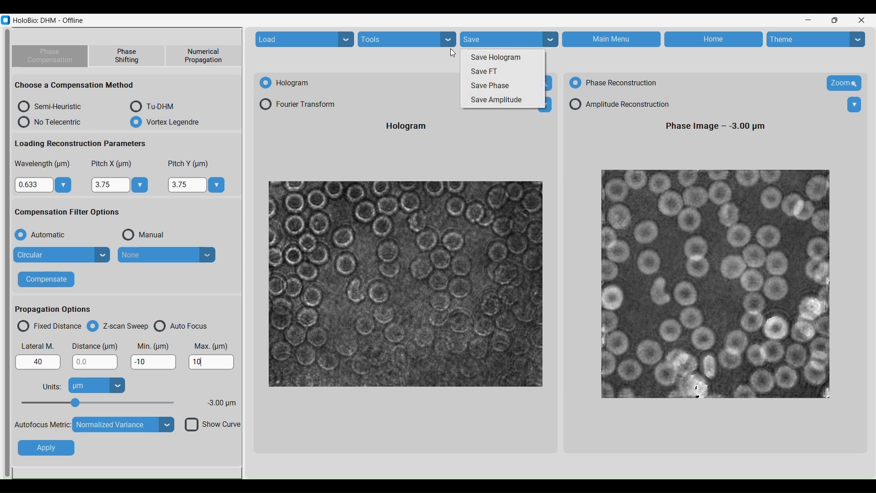
left_click(437, 42)
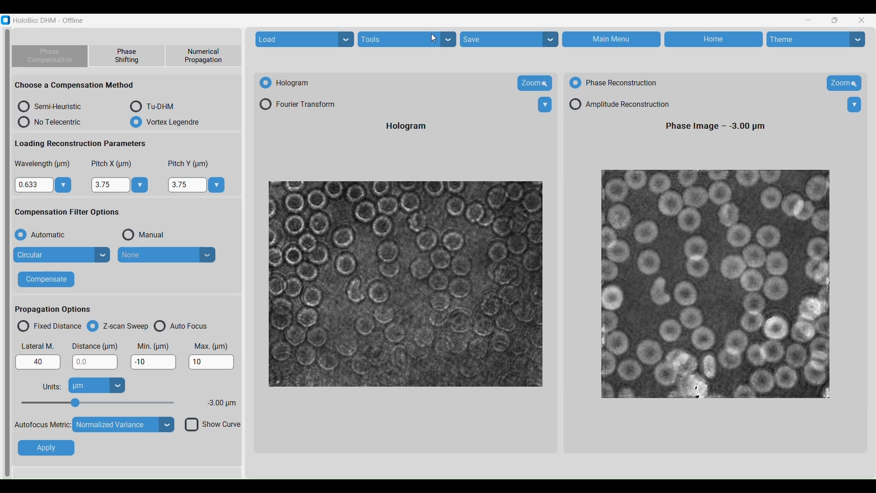
left_click(358, 43)
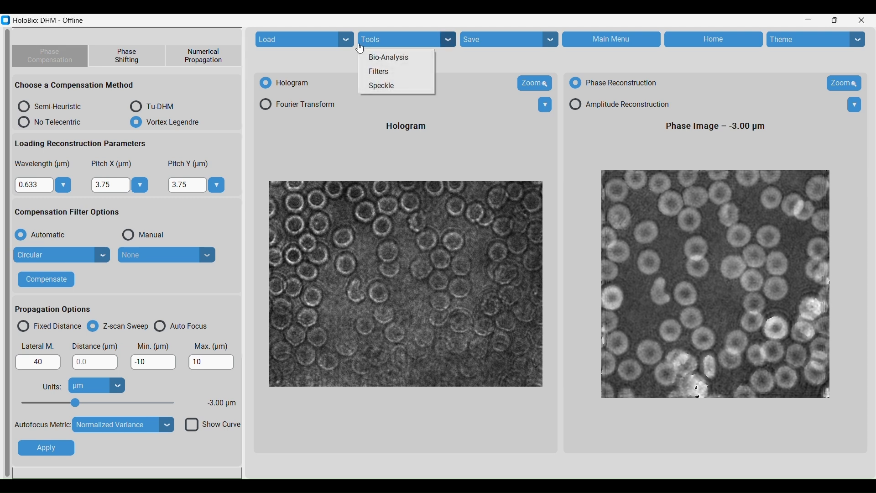
left_click(385, 58)
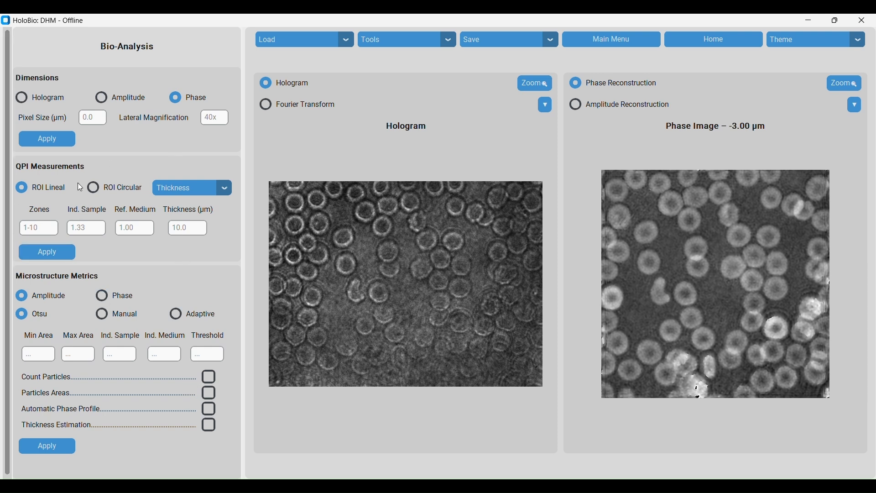
Set dimensions for the phase image with pixel size 3.75 µm and lateral magnification 40, and apply
left_click(45, 98)
left_click(100, 101)
left_click(169, 97)
left_click(95, 118)
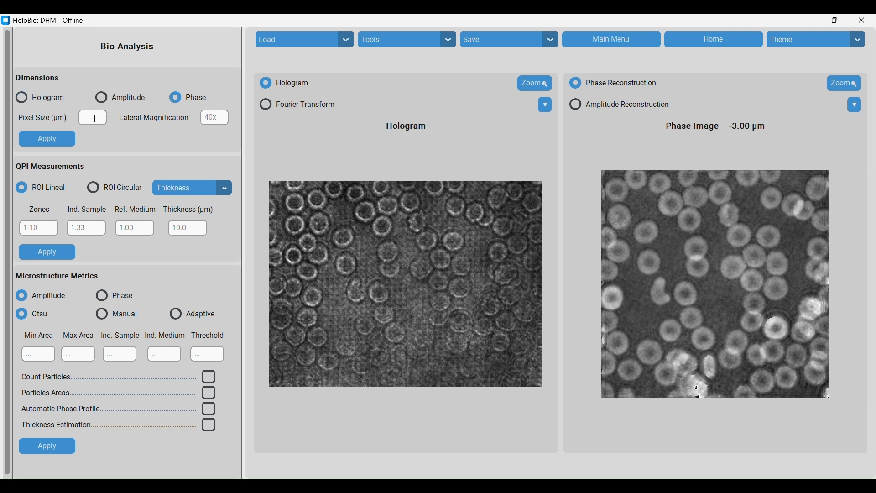
type("3.75")
left_click(218, 119)
type("40")
left_click(61, 142)
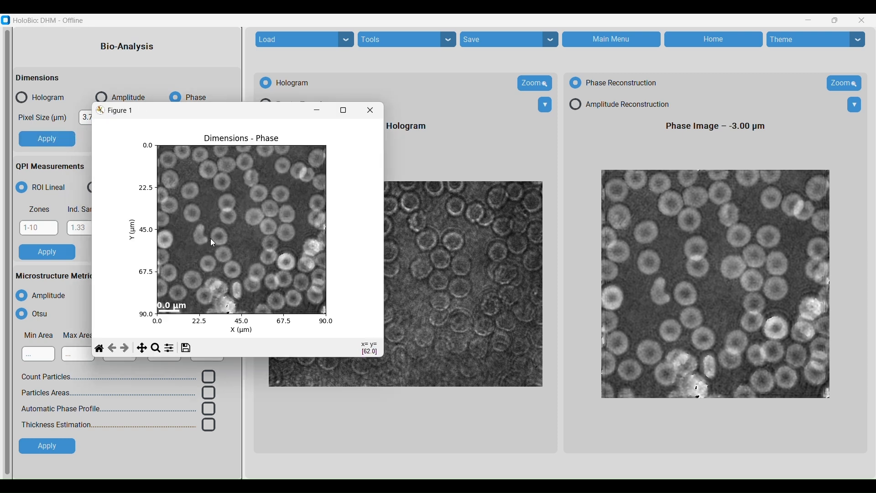
Measure a cell's diameter on the dimensions figure and move the scale bar to the upper right corner
left_click_drag(211, 238, 226, 235)
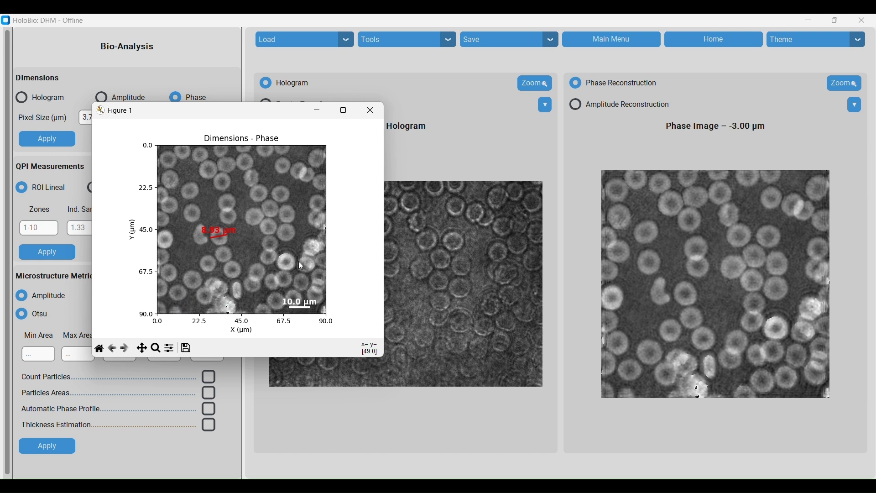
left_click_drag(298, 213, 304, 159)
Set the scale bar colour to red and close the dimensions figure
right_click(303, 156)
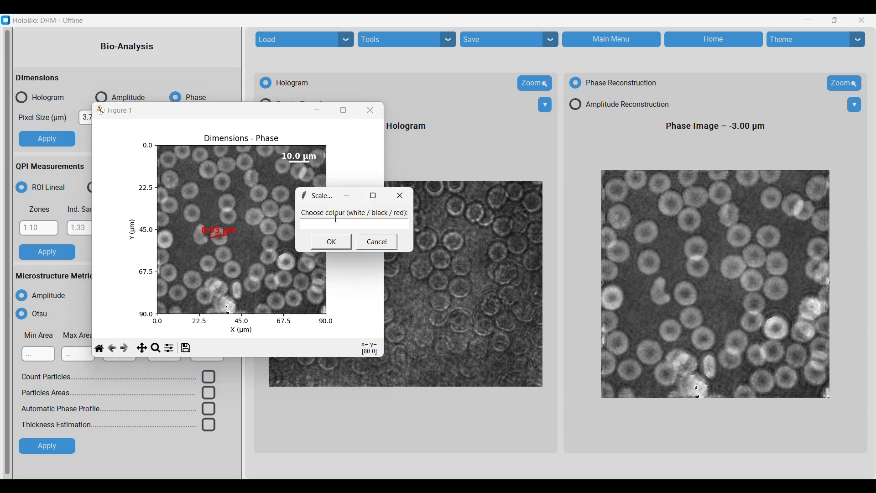
type("red")
left_click(332, 242)
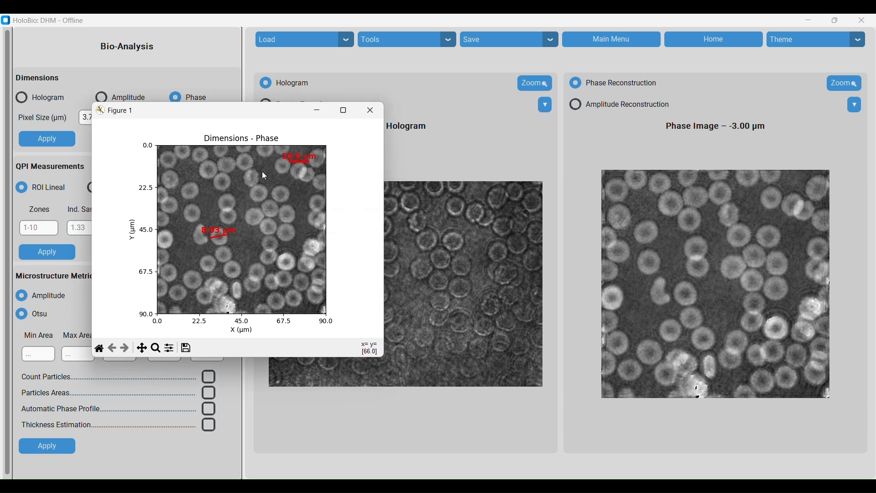
left_click(370, 114)
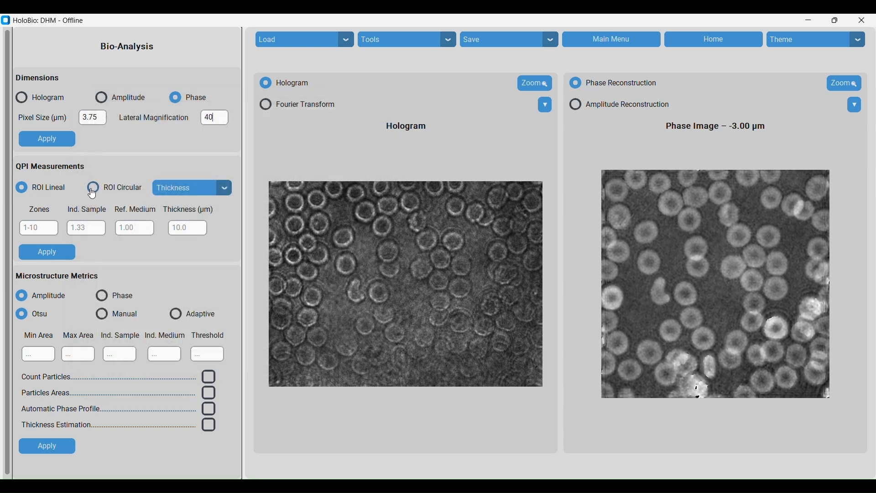
Configure linear ROI thickness measurement with 4 zones, sample index 0.5, medium index 1, and apply
left_click(194, 188)
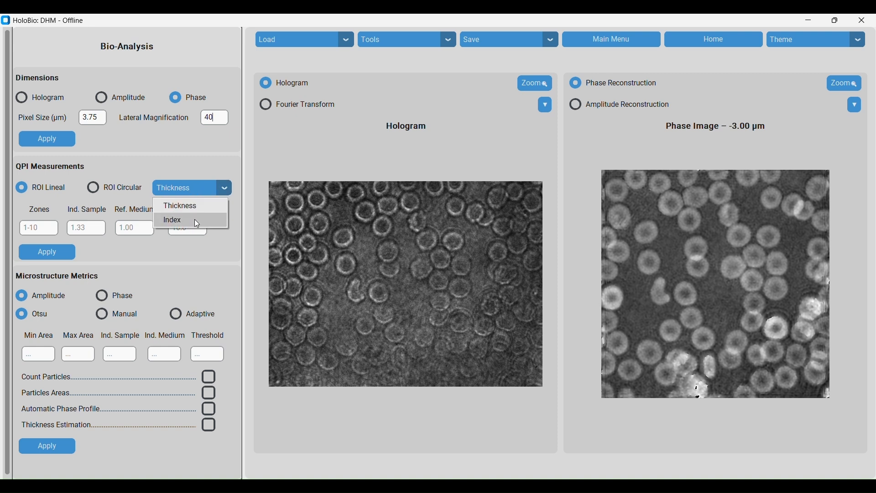
left_click(167, 207)
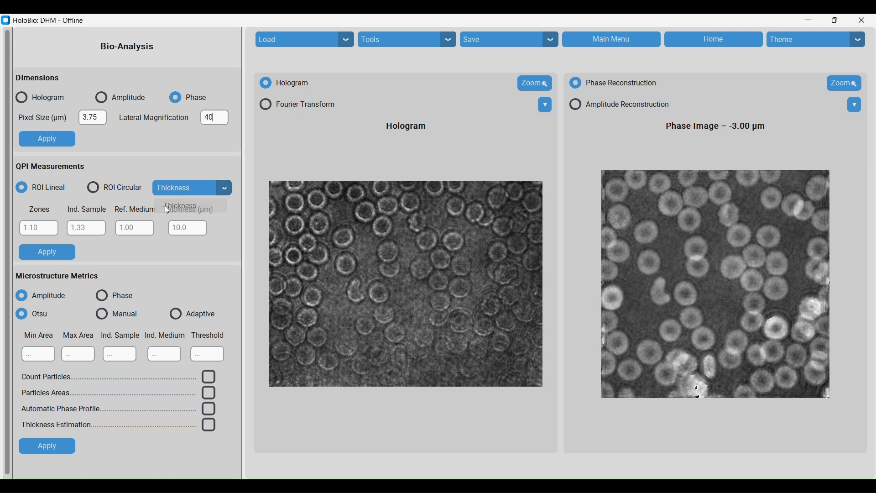
left_click(30, 230)
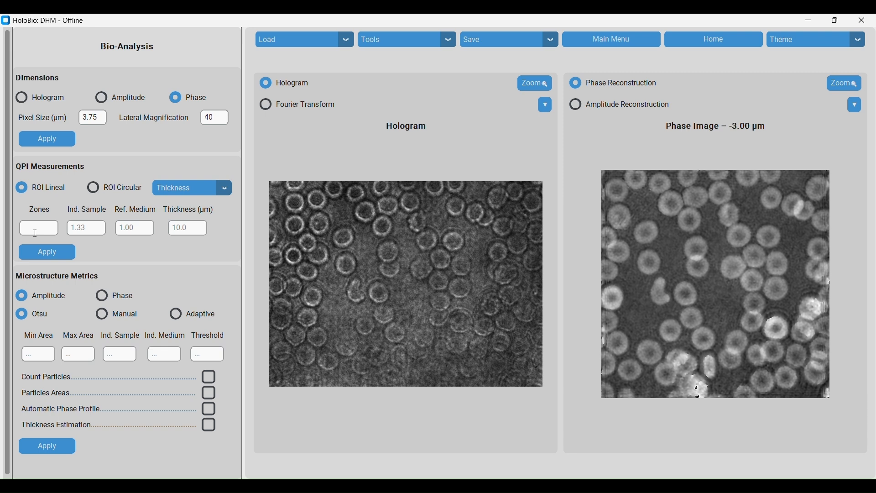
type("4")
left_click(91, 229)
type("0.5")
left_click(135, 229)
type("1")
left_click(62, 254)
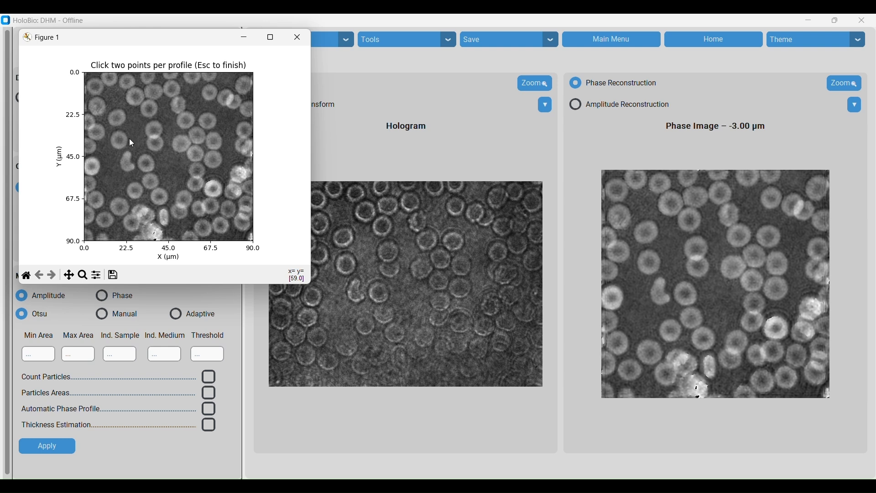
Pick two points across a cell for the phase profile and finish the selection
left_click(105, 121)
left_click(128, 114)
key("Escape")
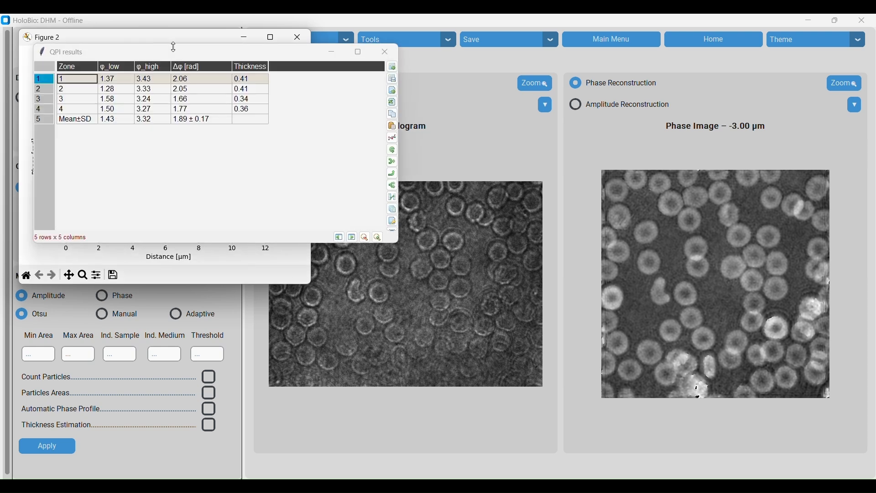
Arrange and review the QPI results table and phase profile plot, then close all result windows
left_click_drag(173, 46, 410, 106)
left_click_drag(259, 112, 598, 132)
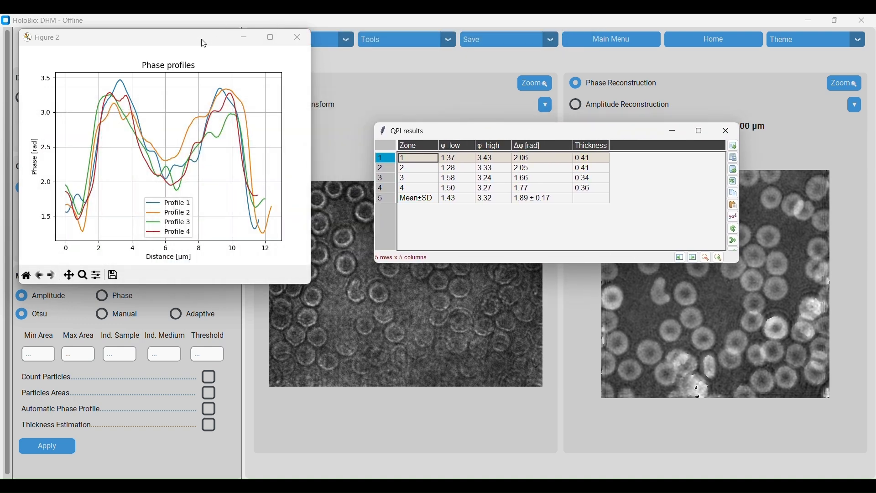
left_click_drag(204, 39, 456, 232)
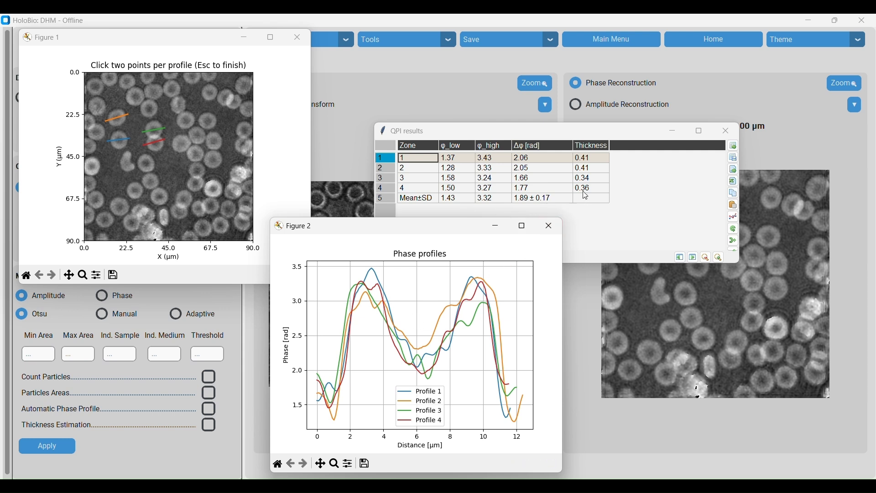
left_click(551, 227)
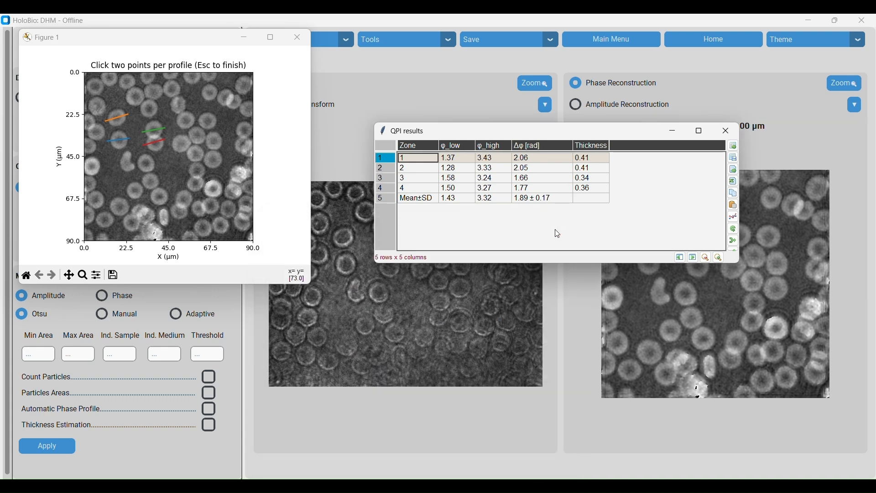
left_click(722, 133)
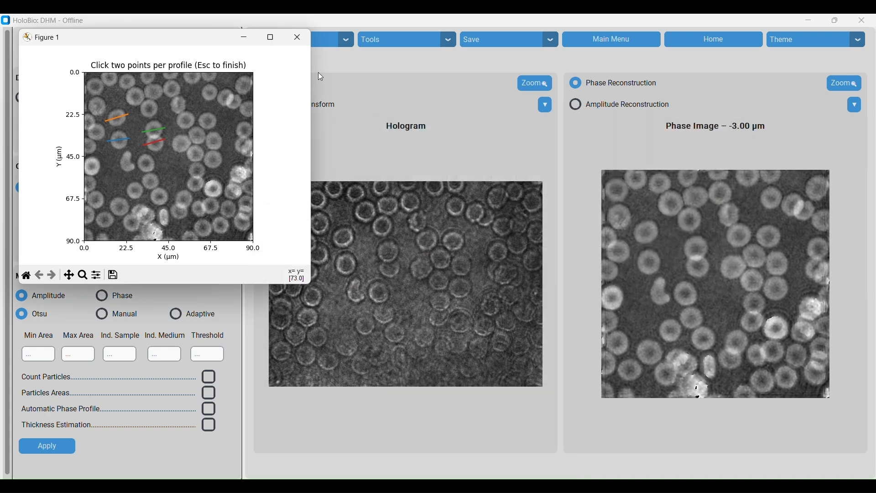
left_click(297, 37)
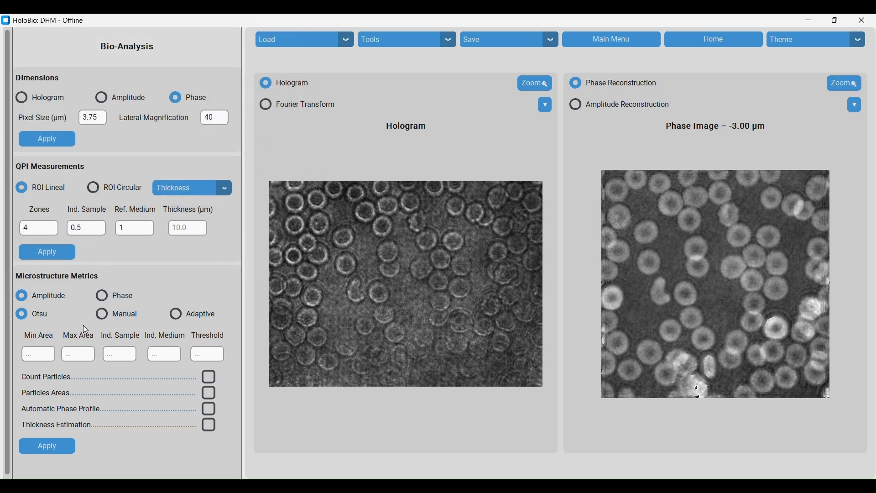
Run phase microstructure metrics with min area 3000, max area 10000, and Count Particles enabled
left_click(102, 296)
left_click(41, 356)
type("3000")
left_click(74, 356)
type("10000")
left_click(209, 377)
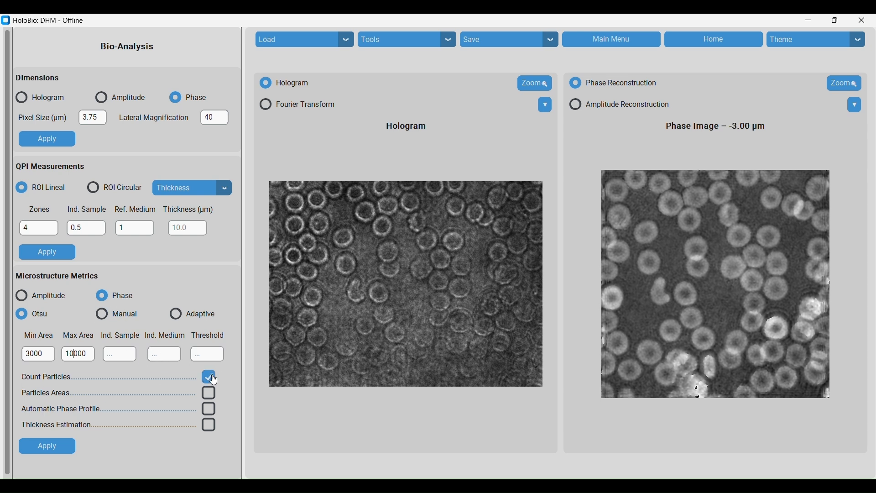
left_click(69, 448)
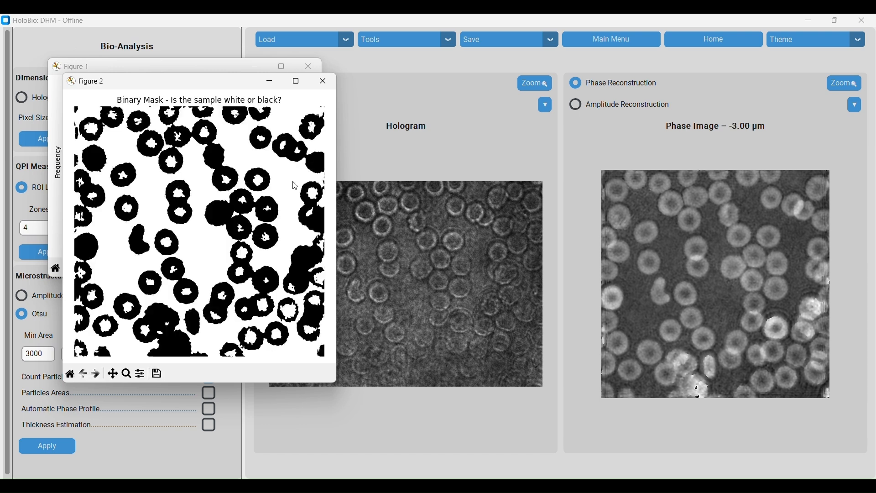
Close the threshold histogram and binary mask figures and confirm the sample polarity as black
left_click_drag(190, 86, 464, 85)
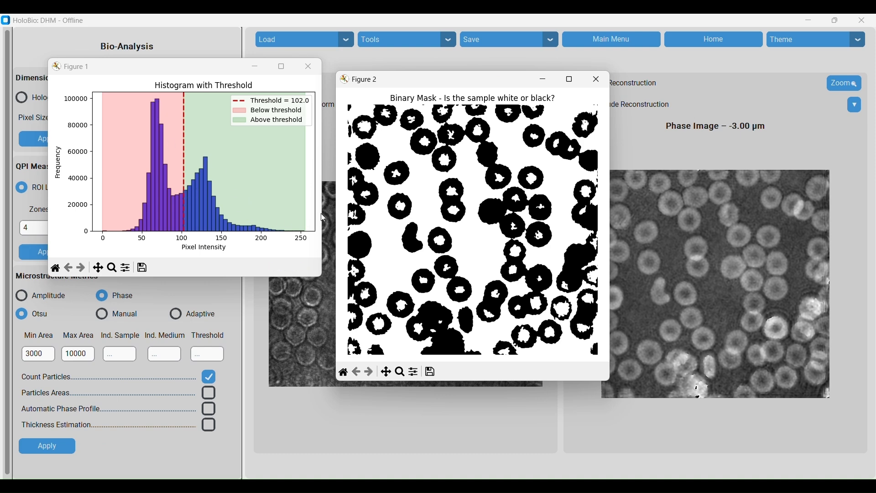
left_click(310, 67)
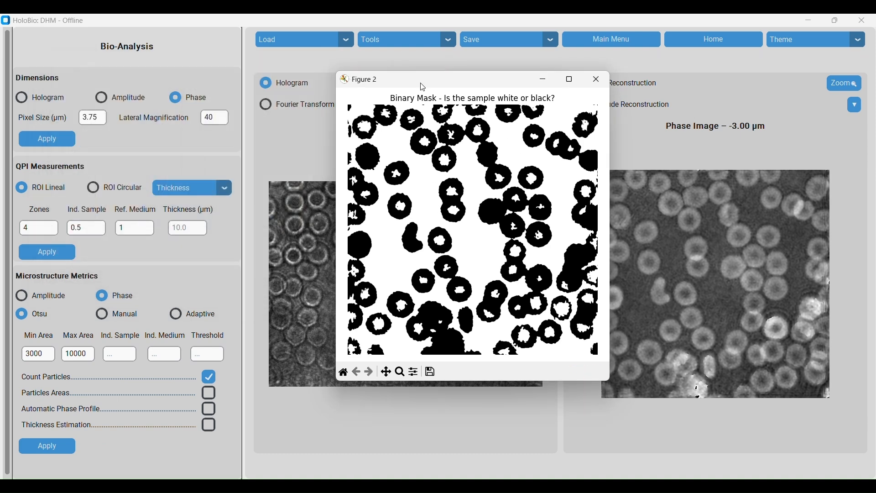
left_click(595, 80)
type("b")
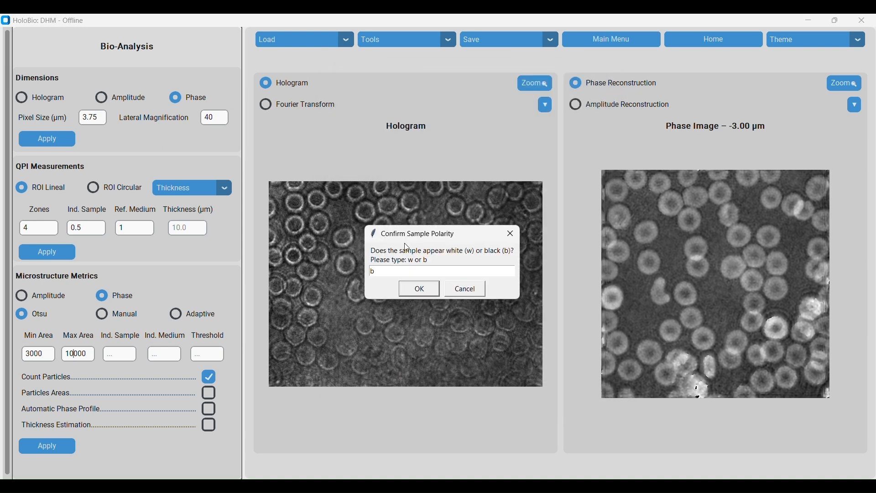
left_click(420, 290)
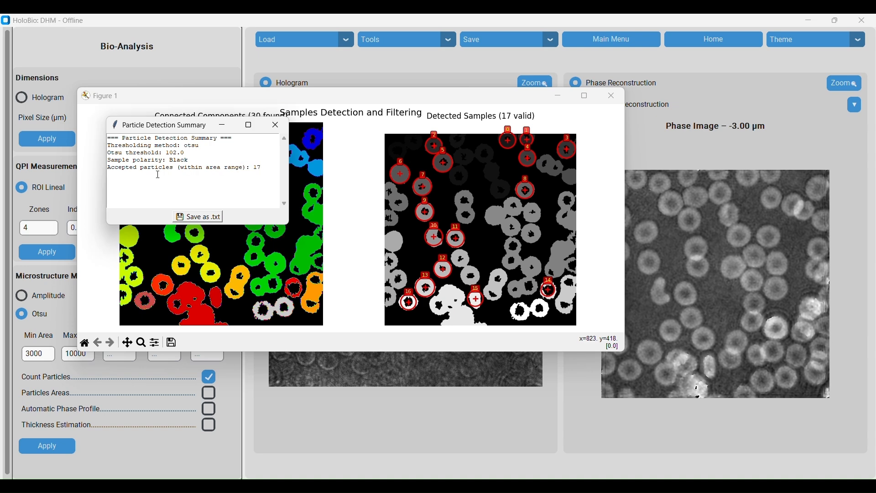
Review the particle detection summary text, then close the summary and detection figure windows
left_click_drag(262, 169, 106, 170)
left_click_drag(178, 131, 379, 367)
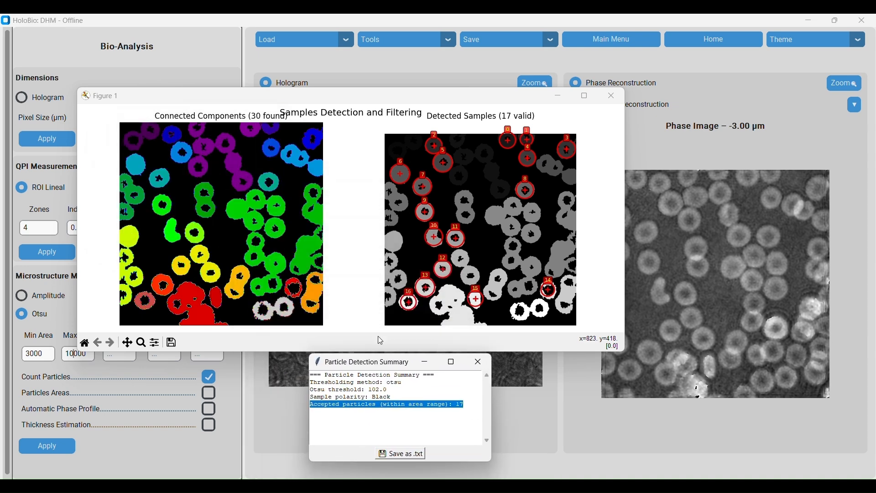
left_click(481, 361)
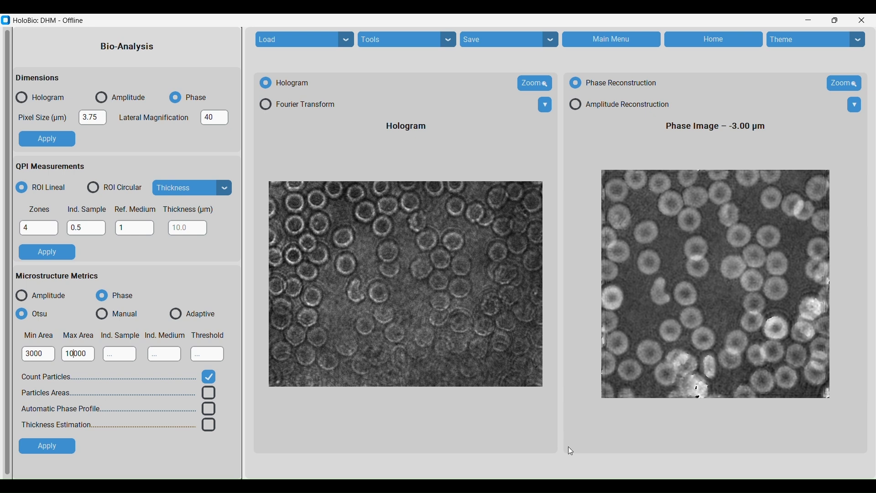
mouse_move(587, 461)
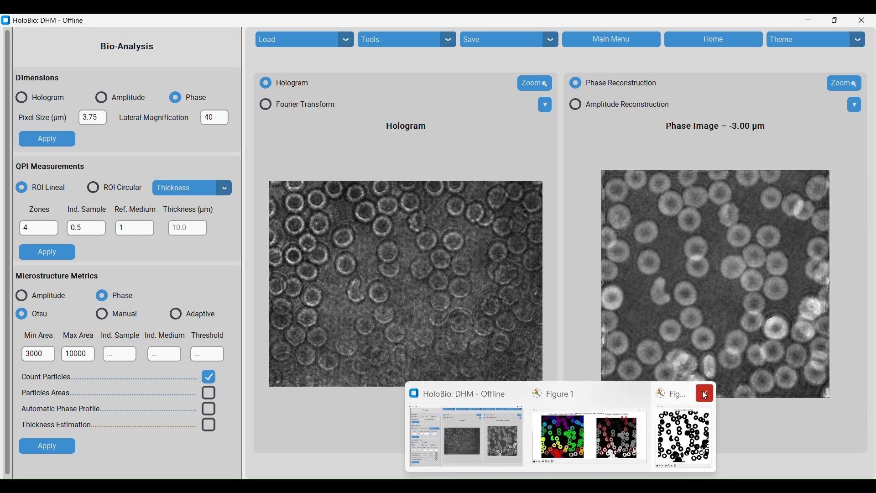
left_click(705, 397)
left_click(669, 399)
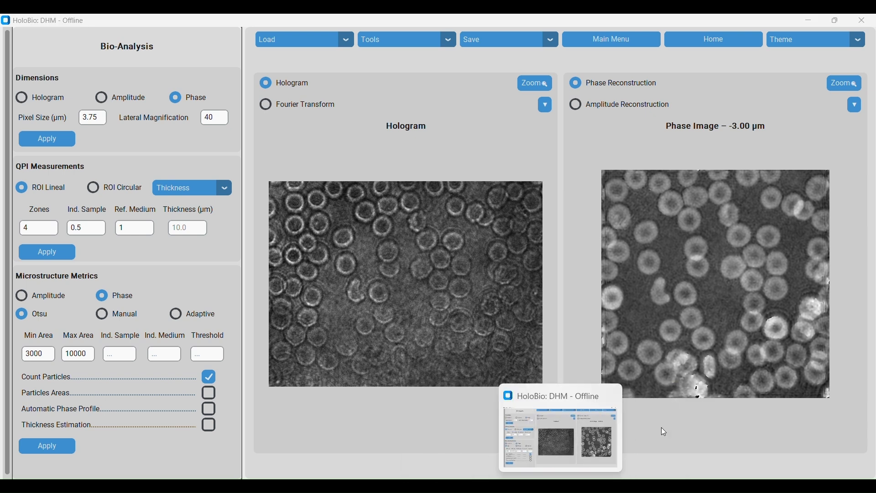
Switch the metrics from Count Particles to Particles Areas, run them, and confirm the sample polarity as black
left_click(209, 377)
left_click(210, 394)
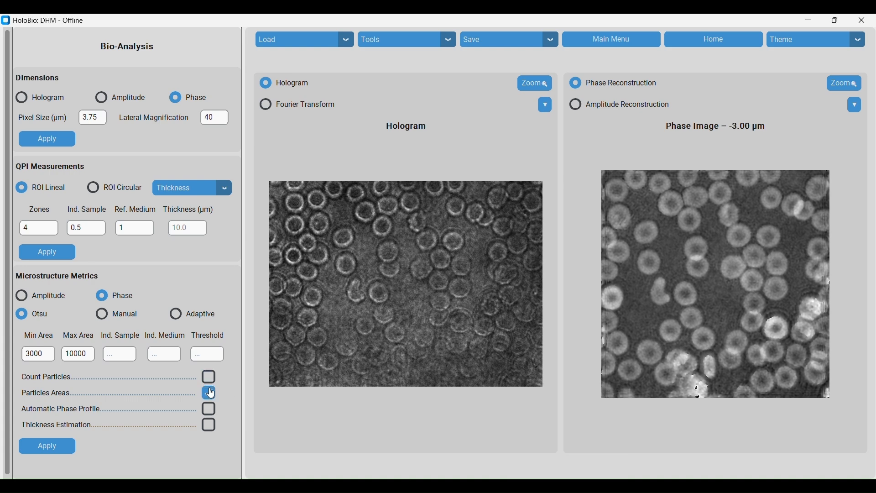
left_click(64, 448)
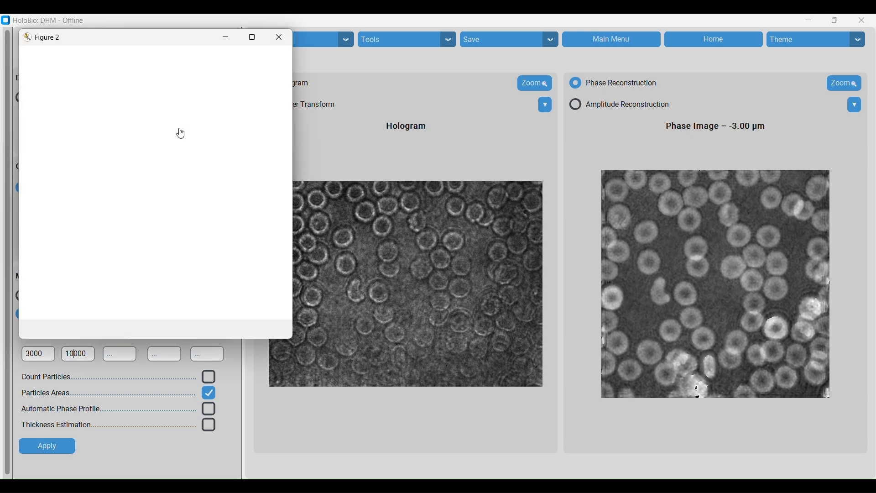
left_click_drag(138, 37, 460, 89)
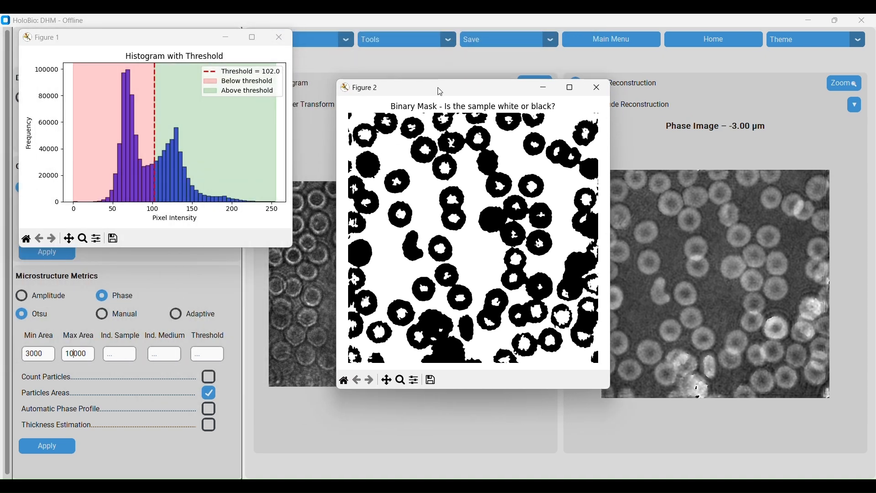
left_click(283, 43)
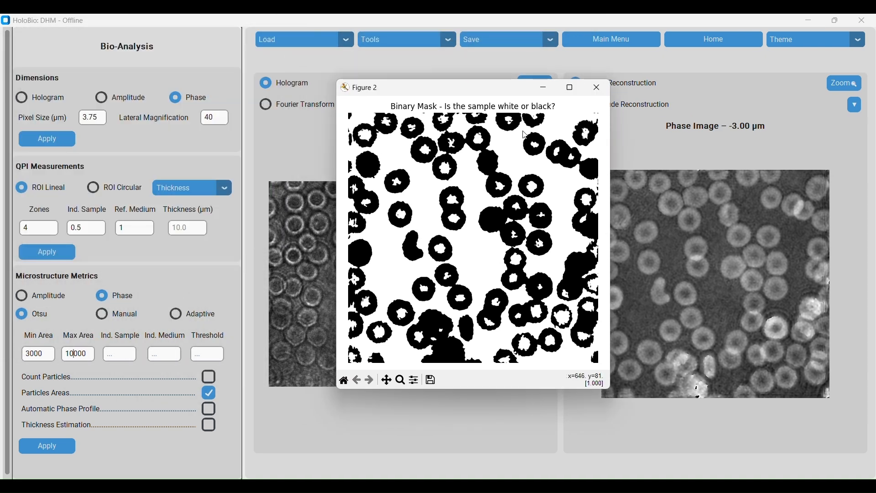
left_click(594, 89)
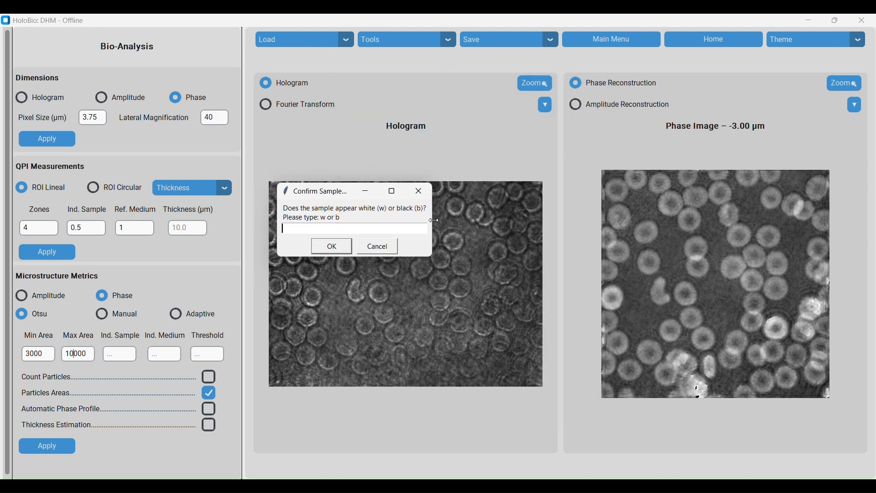
type("b")
left_click(333, 247)
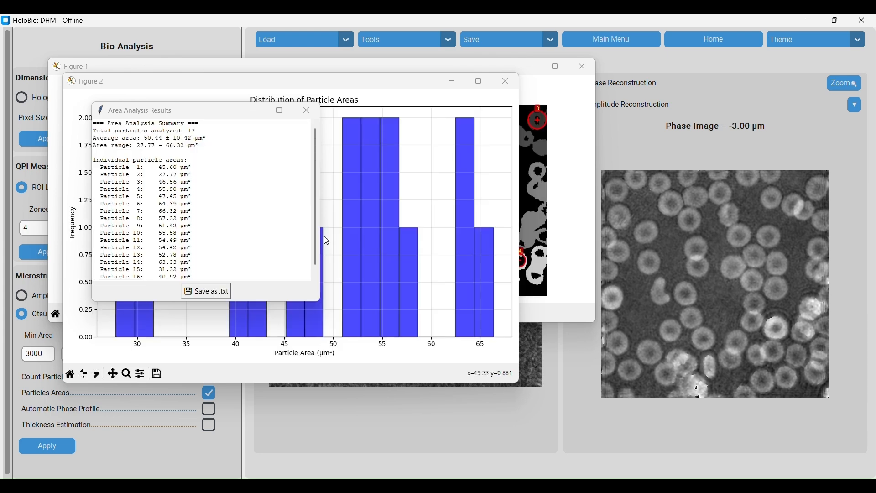
Review the particle area distribution and area analysis results, then close all result windows
left_click_drag(200, 113, 702, 136)
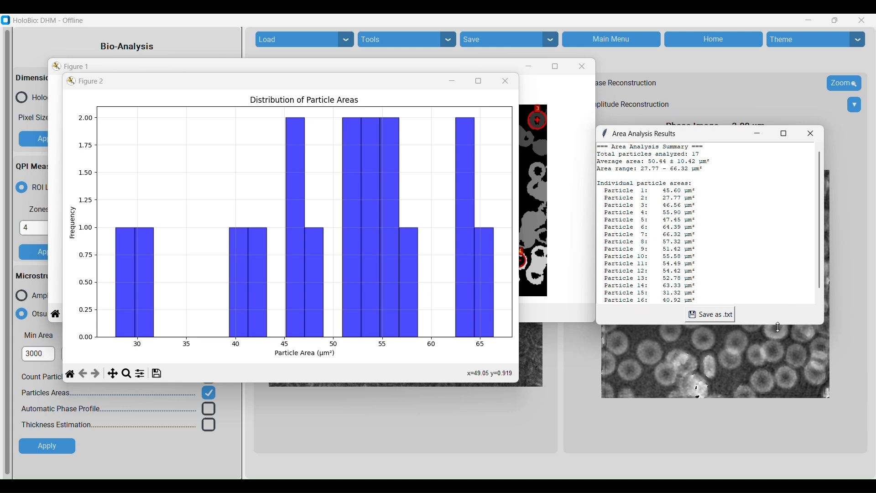
left_click_drag(778, 324, 781, 382)
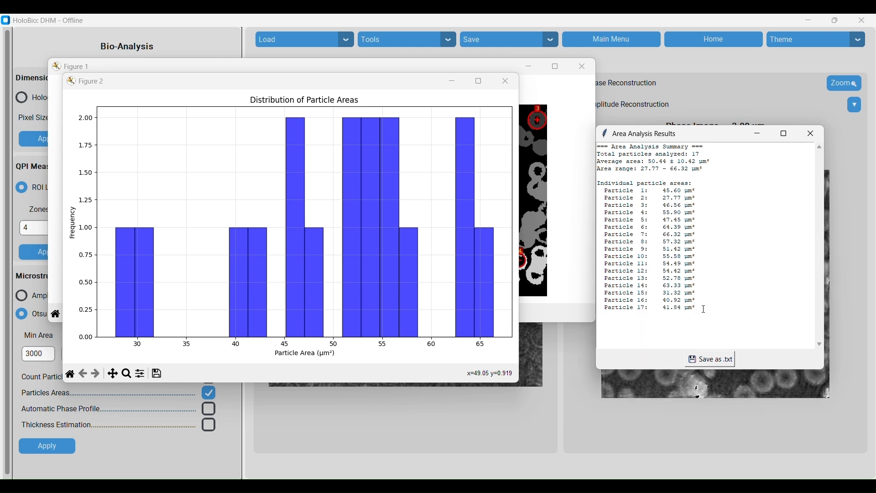
left_click_drag(700, 309, 595, 127)
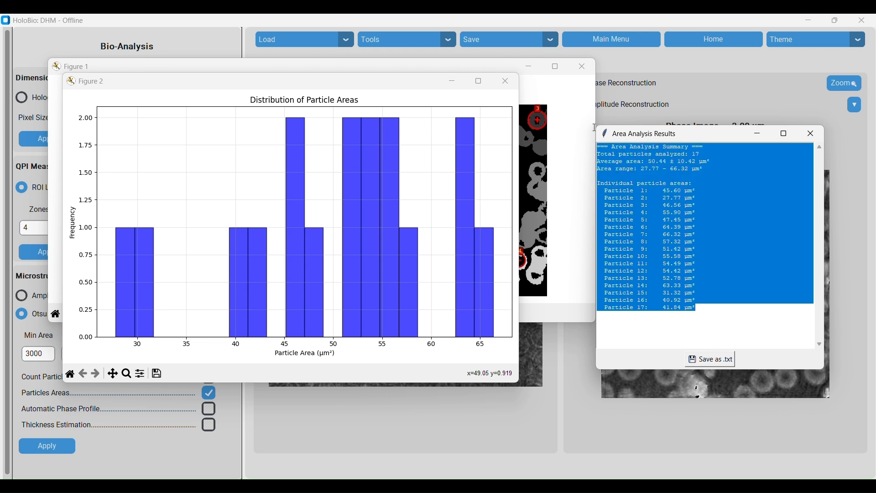
left_click(721, 307)
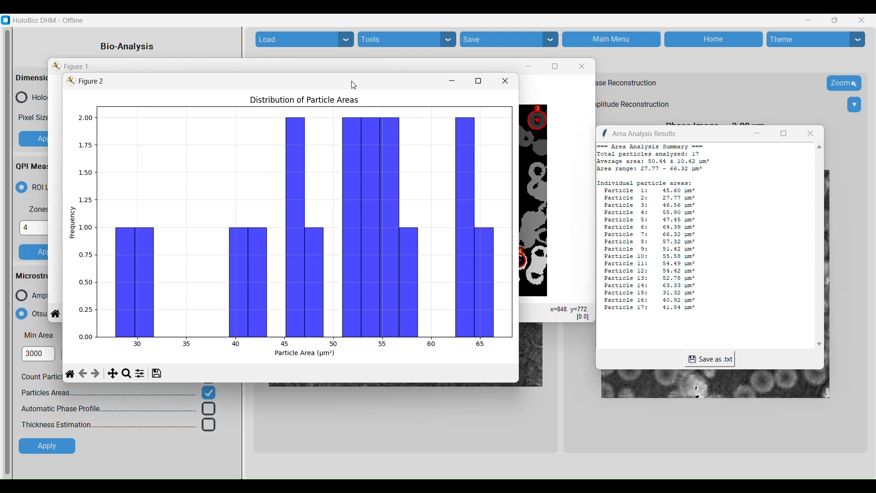
left_click_drag(356, 85, 349, 134)
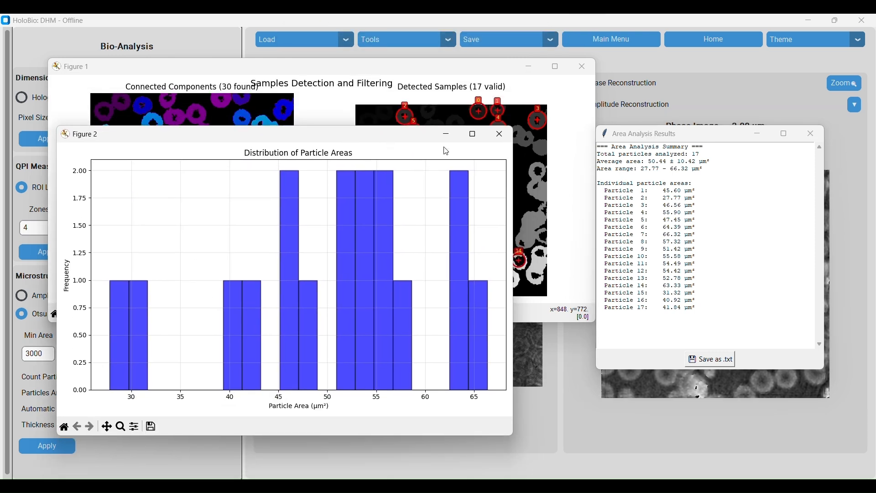
left_click(498, 139)
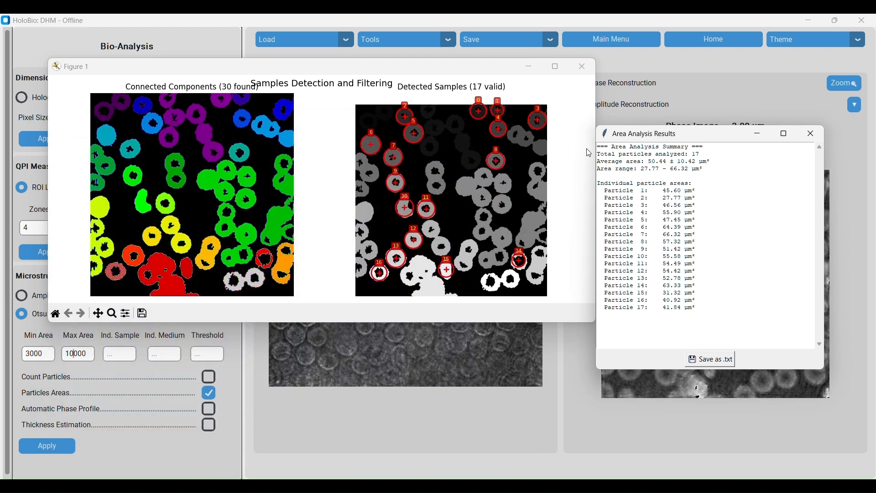
left_click(811, 132)
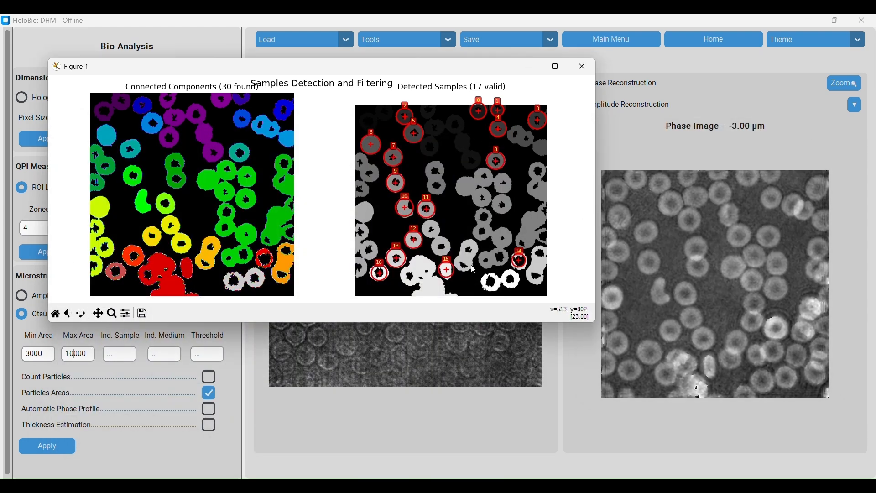
left_click(582, 68)
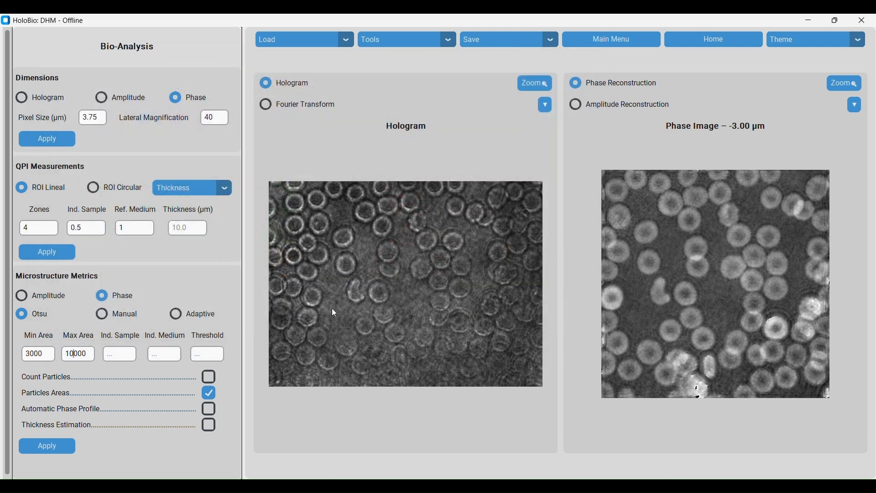
Enable Automatic Phase Profile instead of Particles Areas, set sample index 0.5 and medium index 1, and apply
left_click(210, 393)
left_click(209, 409)
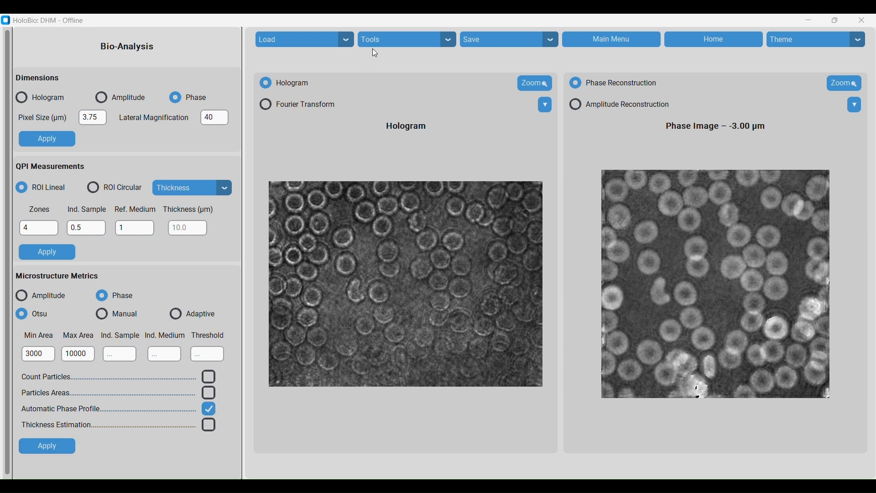
left_click(121, 357)
type("0.5")
left_click(162, 354)
left_click(53, 455)
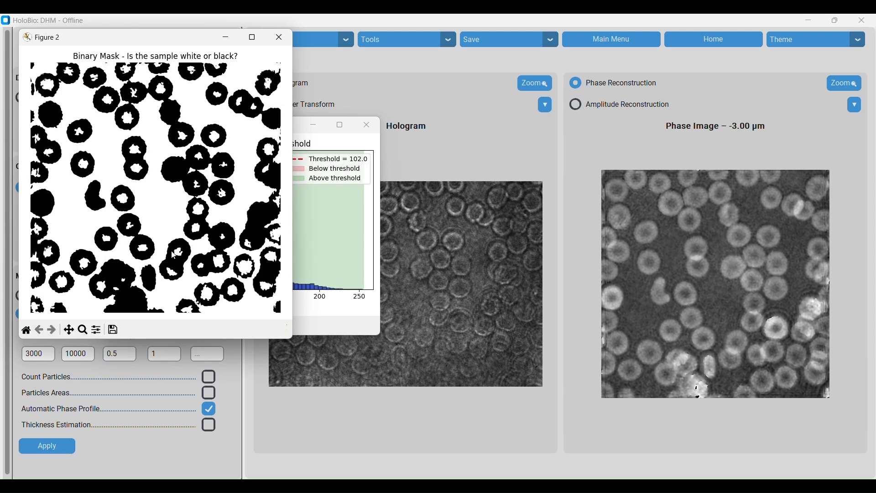
Close the histogram and mask figures, then answer the polarity prompt with black
left_click_drag(149, 41, 550, 89)
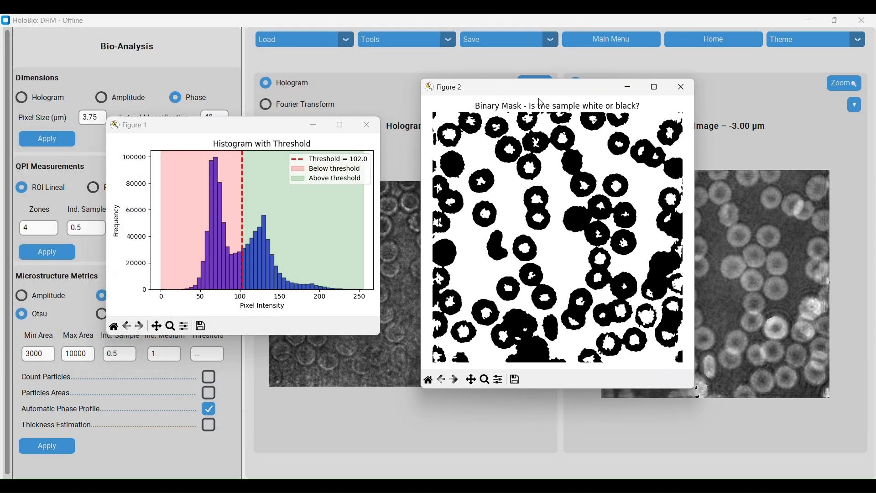
left_click(681, 88)
left_click(370, 128)
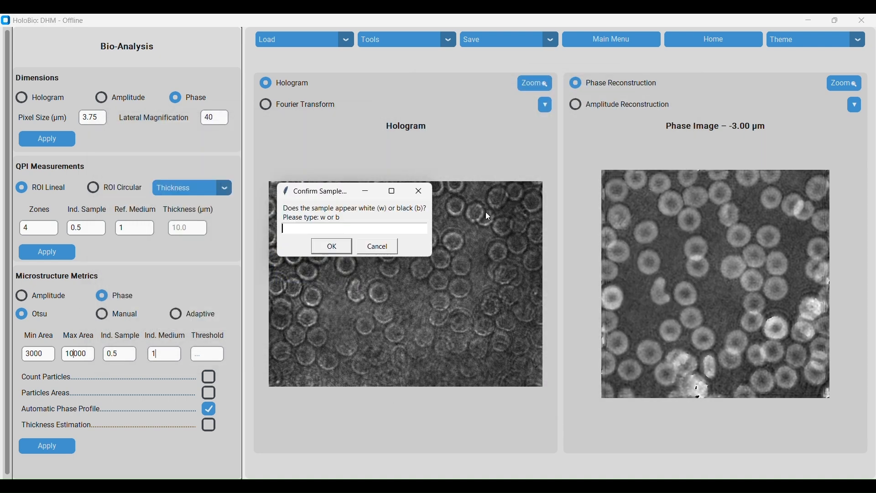
type("b")
left_click(340, 244)
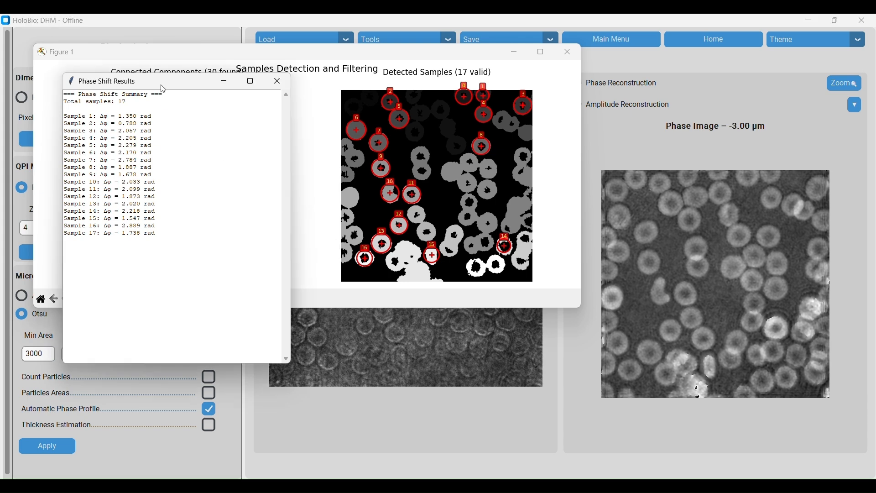
Review the phase shift results, then bring up the particle data table and valid profile lines figure
left_click_drag(164, 89, 712, 94)
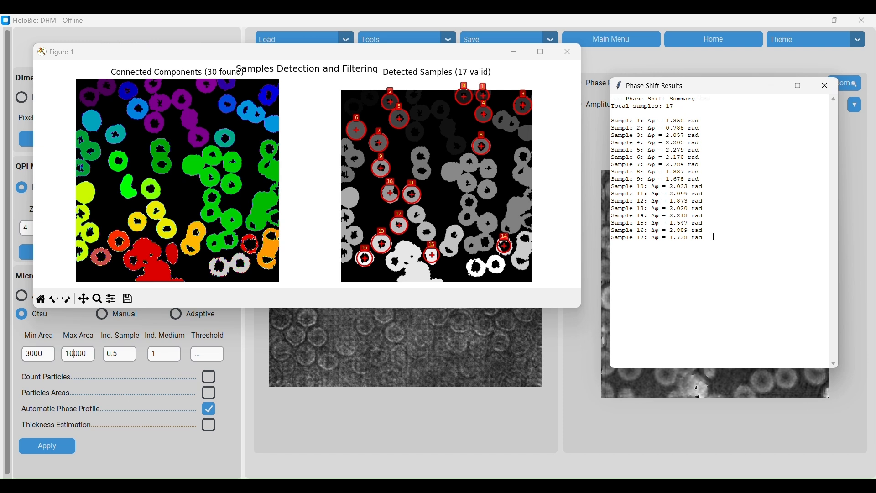
left_click_drag(710, 238, 610, 96)
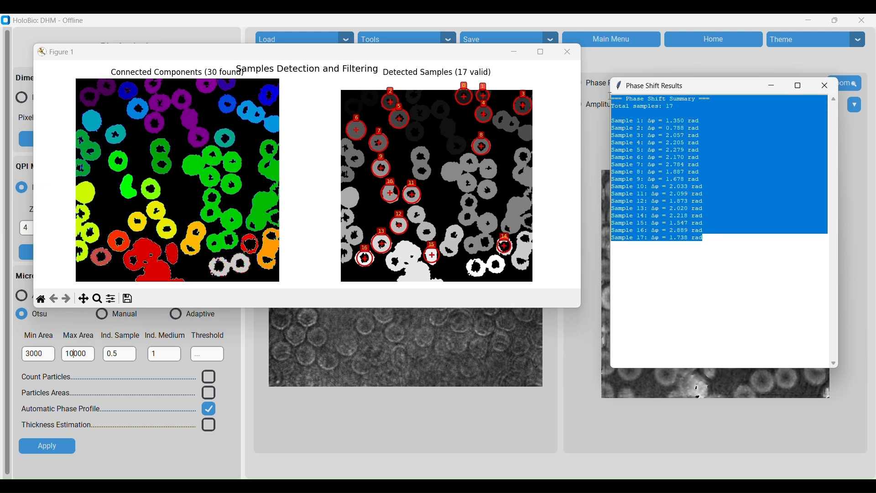
left_click(714, 235)
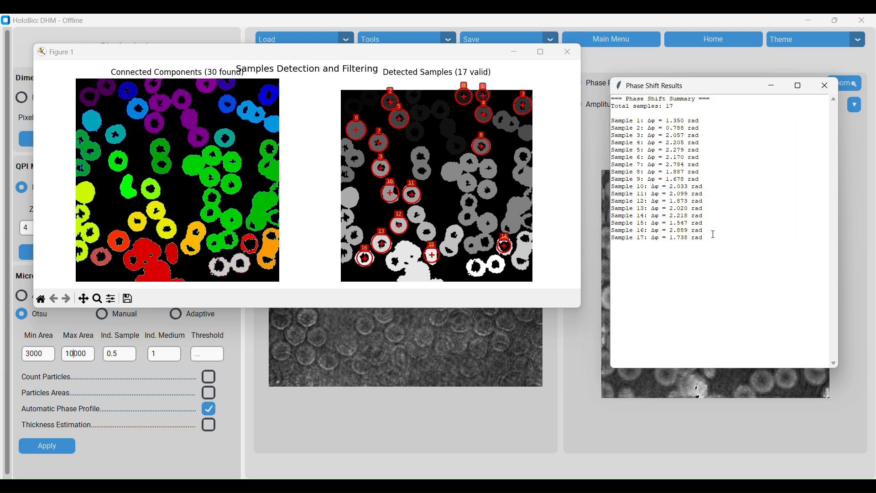
left_click(563, 58)
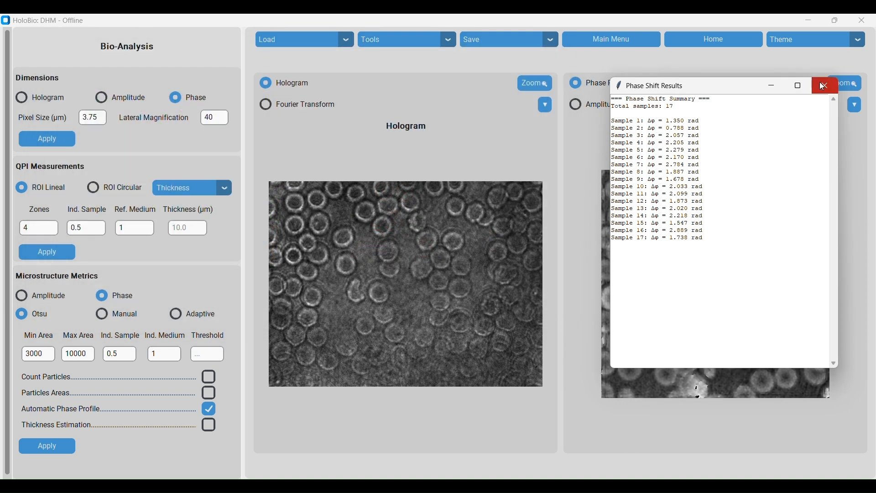
left_click(826, 86)
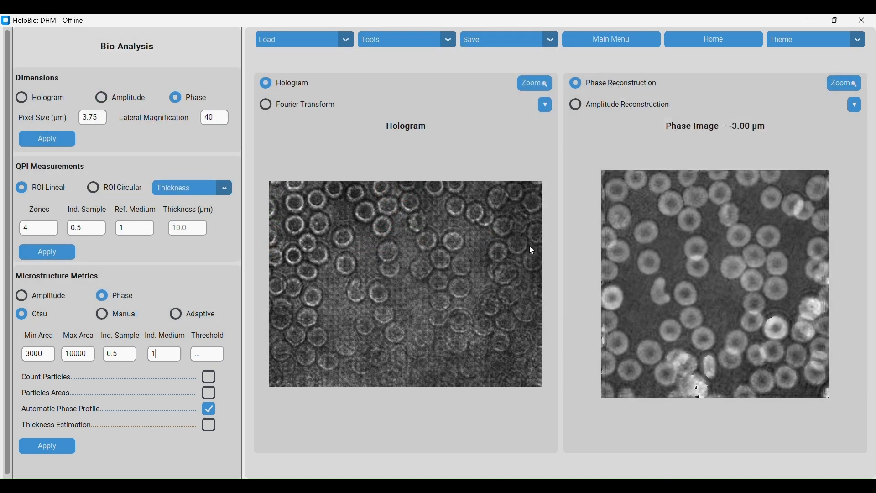
mouse_move(532, 486)
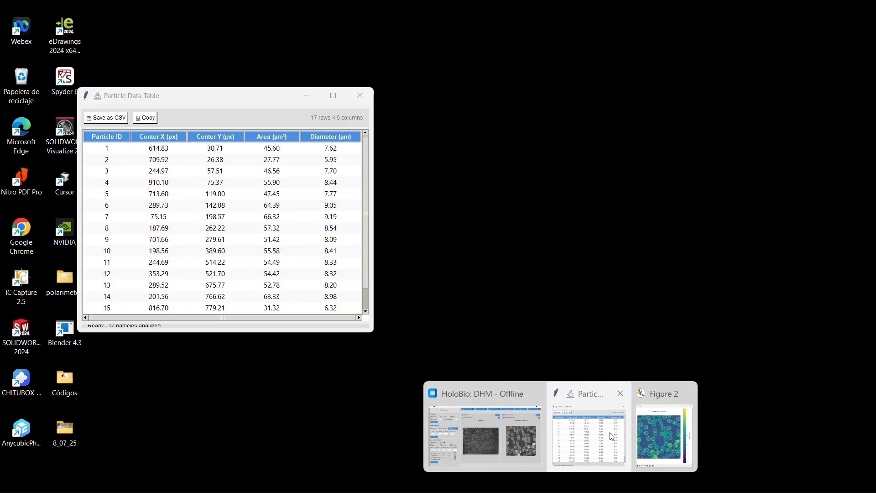
left_click(610, 432)
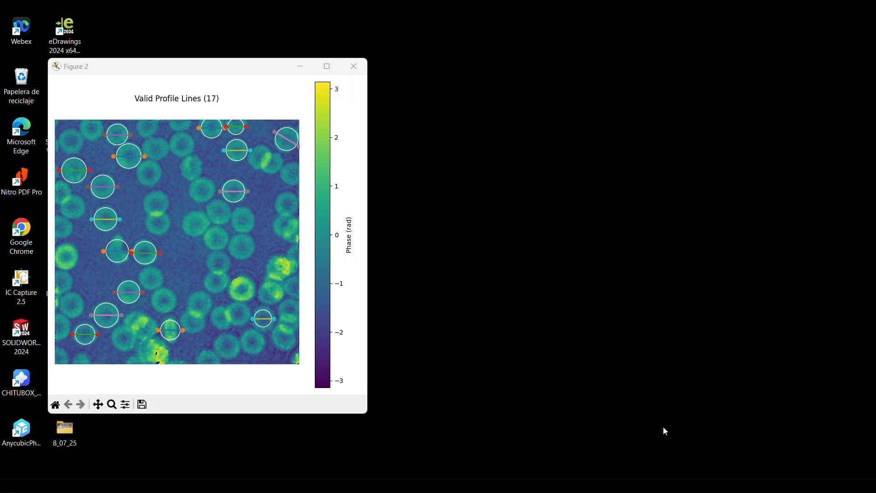
left_click(664, 427)
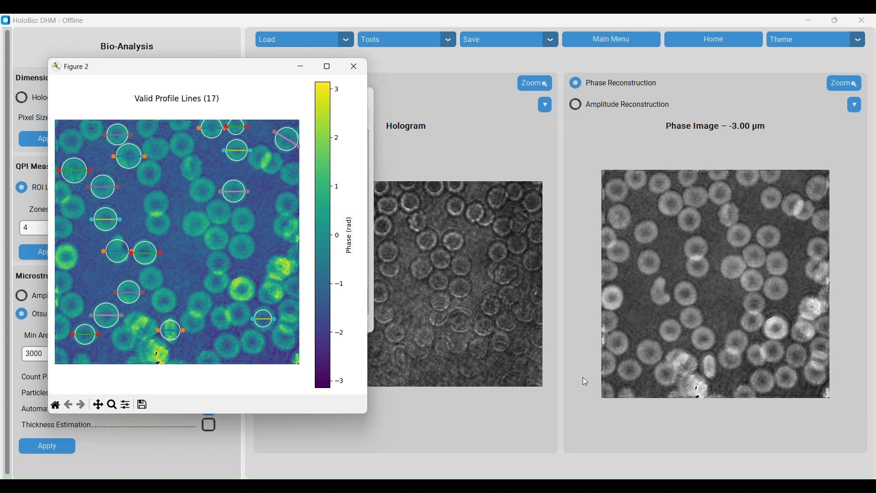
Review the particle data table and the valid profile lines figure, then close the figure
left_click_drag(204, 72, 573, 101)
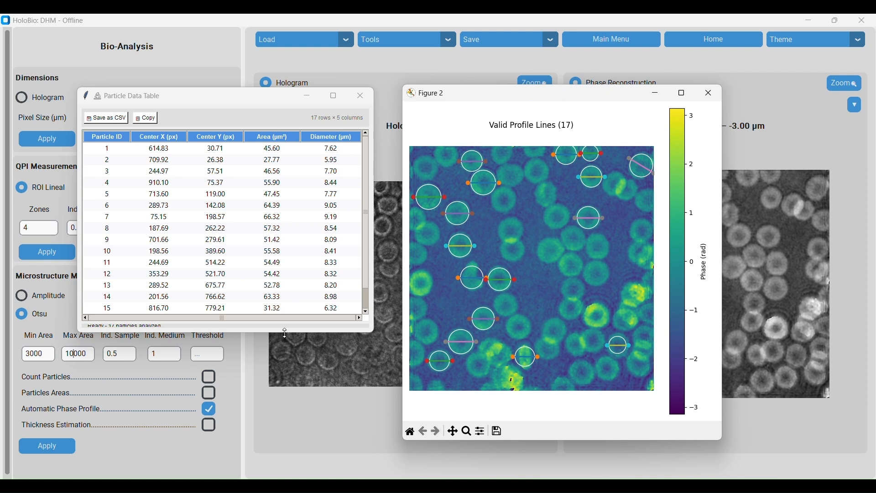
left_click_drag(285, 333, 288, 382)
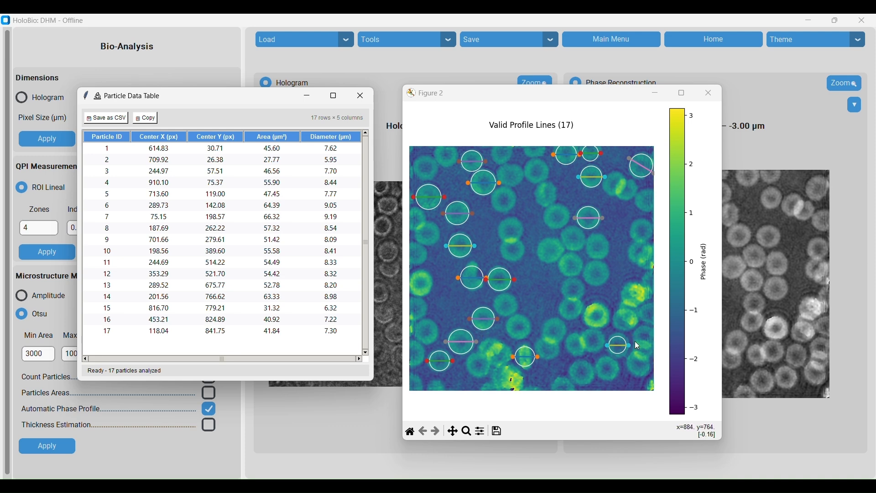
left_click(711, 95)
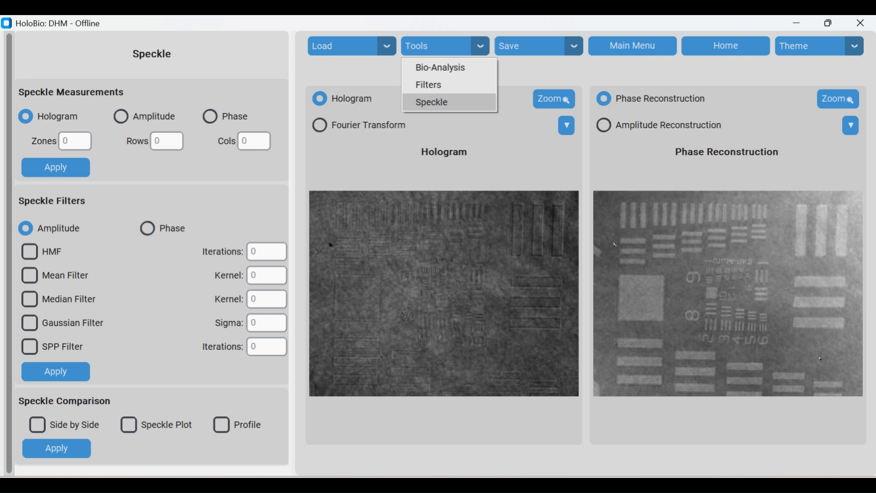
Open the Speckle tool and set a Phase speckle measurement with 2 zones, 3 rows and 2 columns
left_click(437, 100)
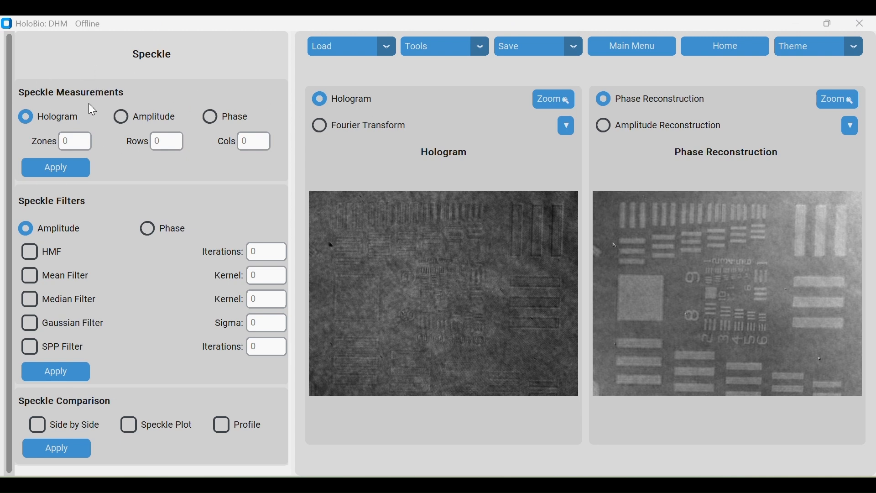
left_click(243, 125)
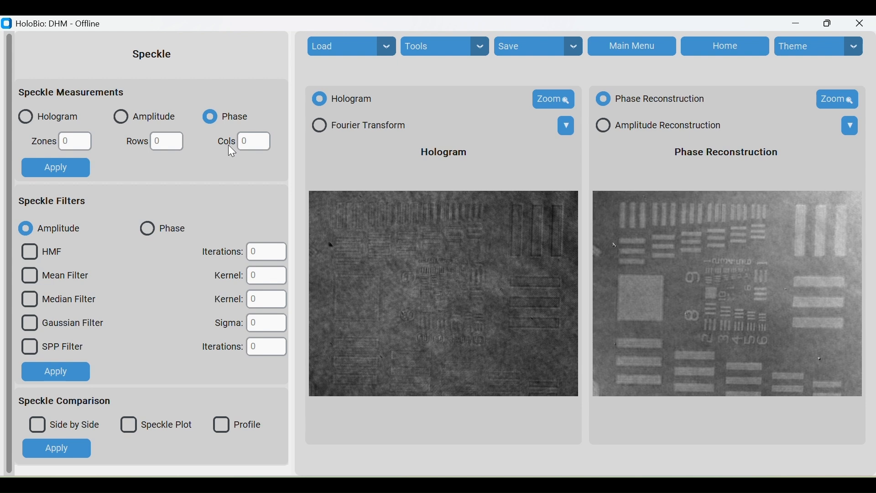
left_click(81, 140)
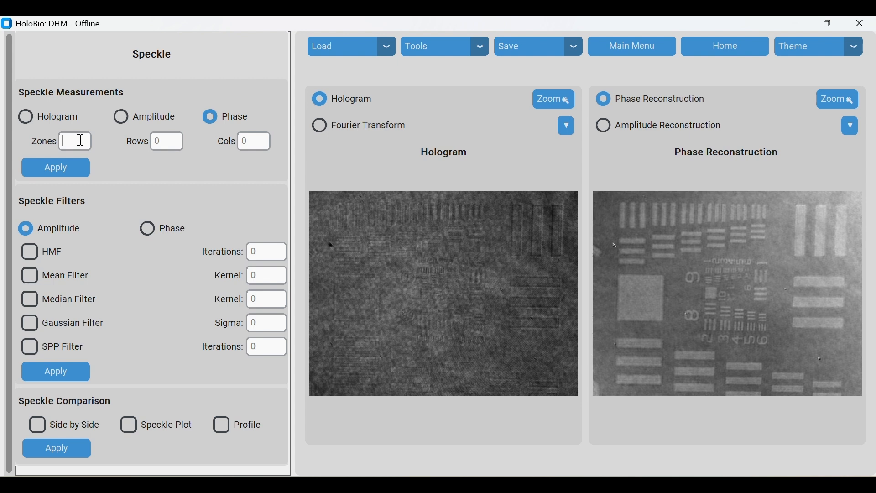
type("2")
left_click(168, 143)
type("3")
left_click(258, 145)
type("2")
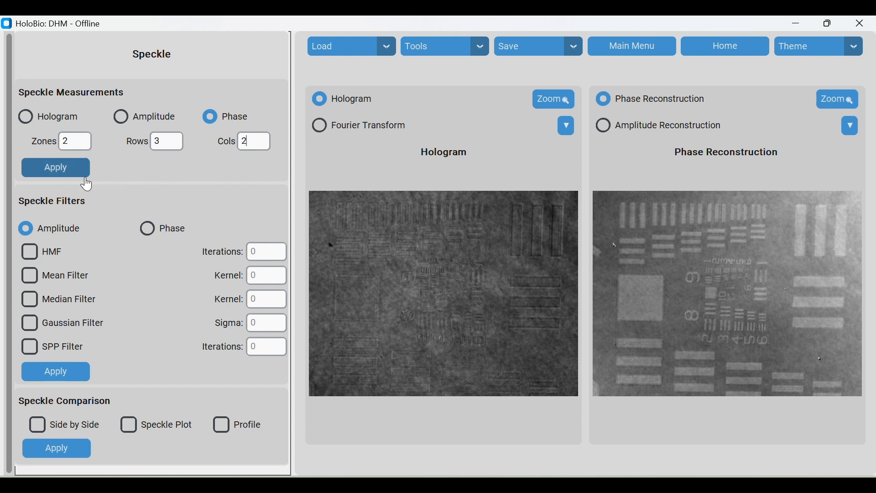
Run the speckle measurement and draw two regions of interest near the left edge of the phase image
left_click(56, 168)
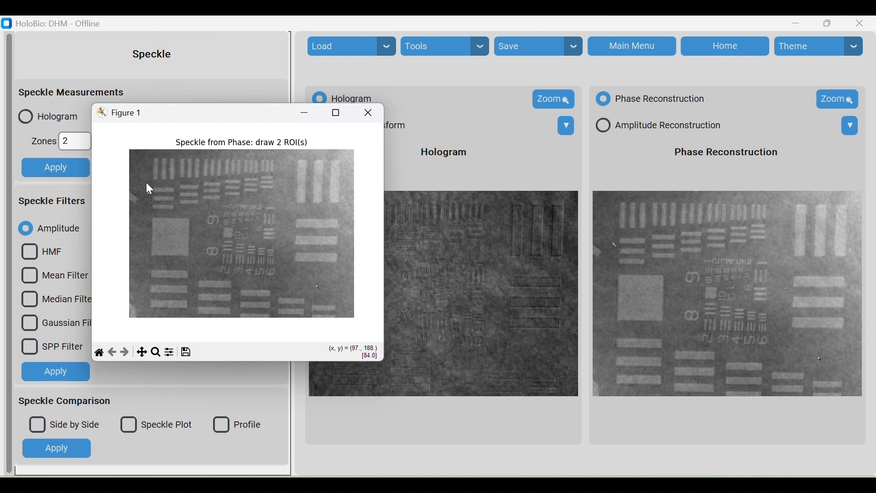
left_click_drag(144, 179, 127, 155)
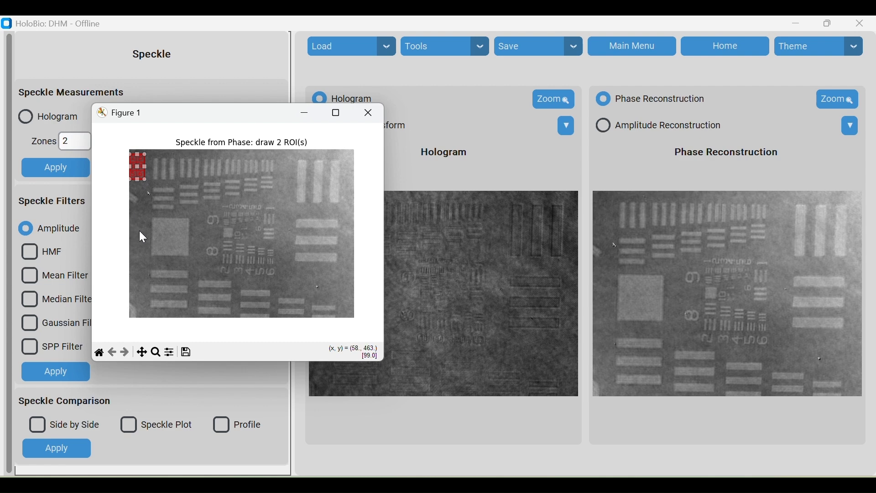
left_click_drag(139, 230, 137, 213)
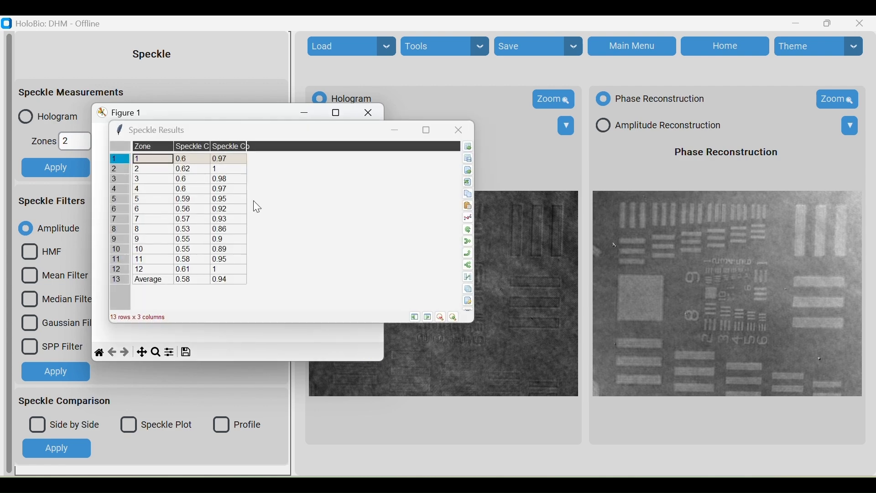
Review the speckle contrast results table, then close the results and the figure
left_click_drag(252, 131, 512, 155)
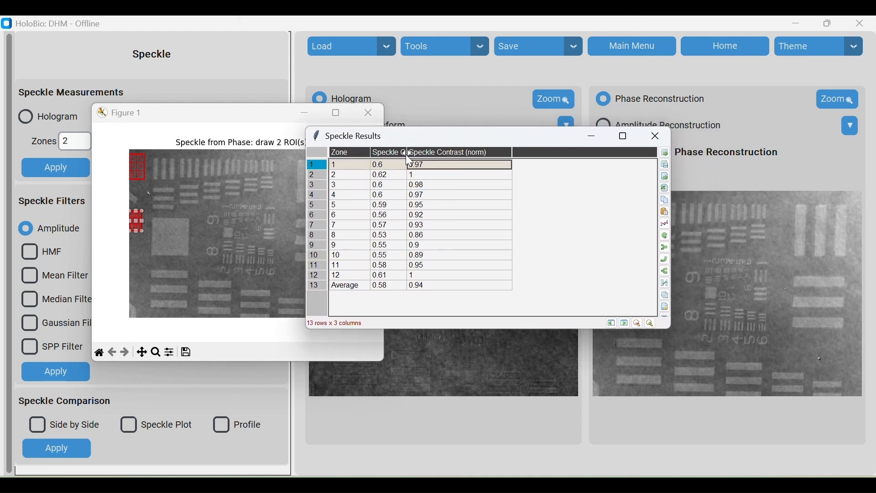
left_click_drag(408, 154, 434, 157)
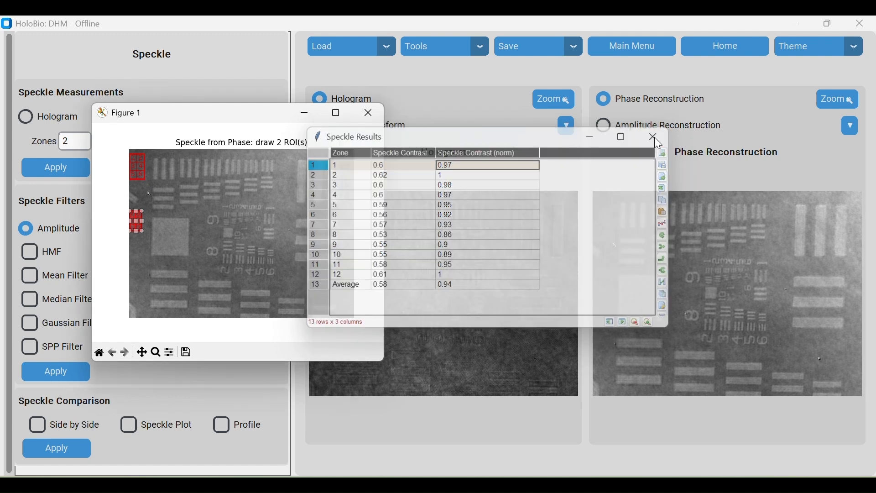
left_click(655, 136)
left_click(369, 113)
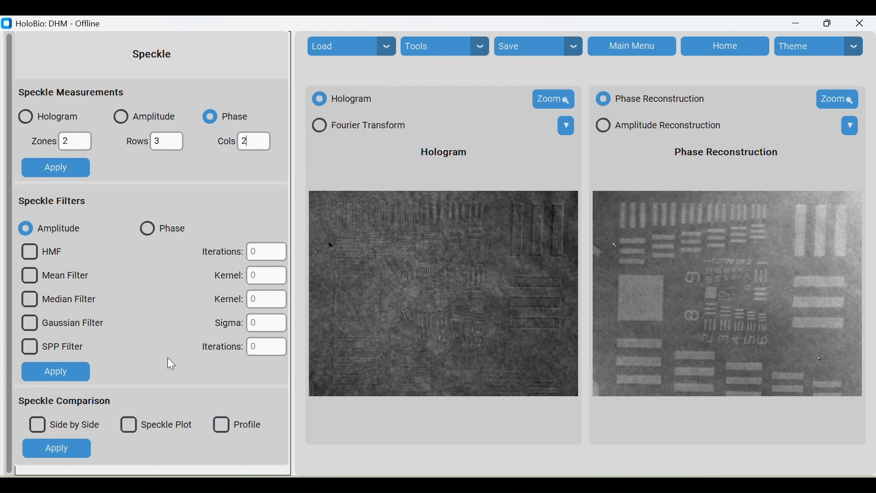
Switch speckle filtering to Phase and enable the HMF filter
left_click(50, 252)
left_click(54, 261)
left_click(68, 300)
left_click(69, 300)
left_click(82, 334)
left_click(81, 330)
left_click(80, 349)
left_click(80, 349)
left_click(172, 233)
left_click(51, 251)
left_click(56, 252)
left_click(60, 273)
left_click(55, 253)
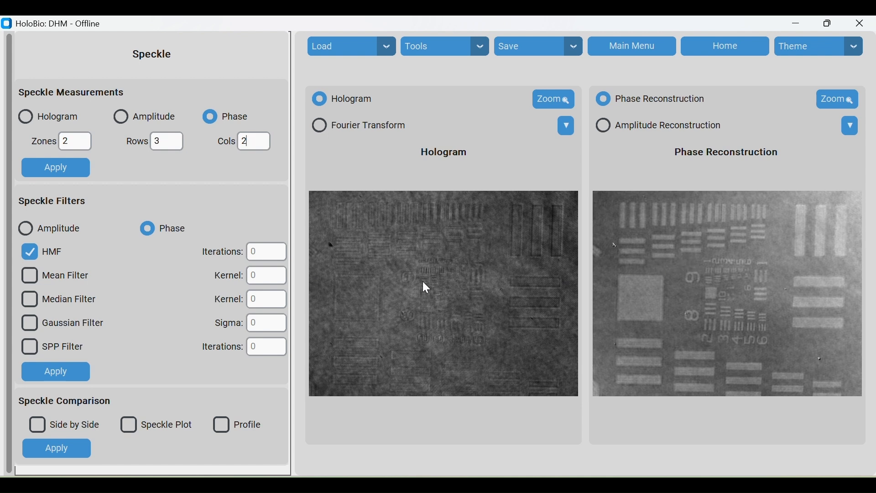
Set the HMF iterations to 7, apply the filter and clear the HMF option
left_click(270, 252)
type("3")
double_click(269, 256)
type("7")
left_click(30, 259)
left_click(75, 373)
Enable the Mean Filter with kernel 9, apply it and clear the option
left_click(76, 279)
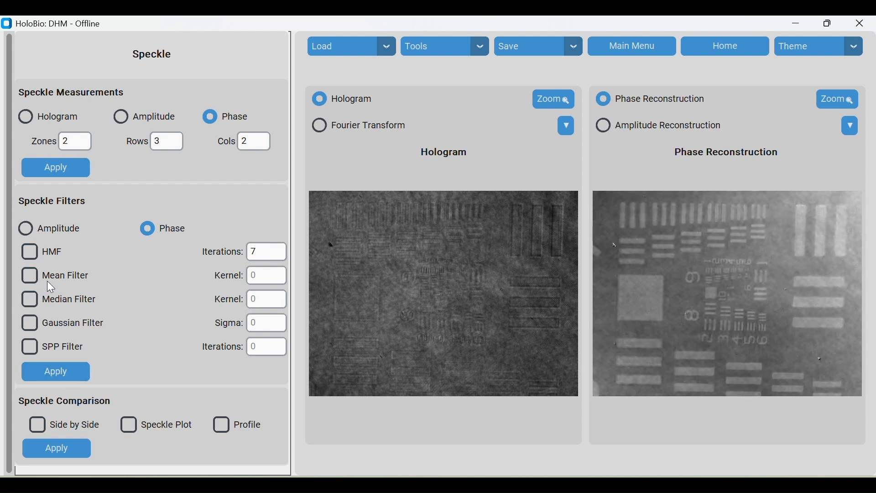
left_click(82, 282)
left_click(277, 279)
type("9")
left_click(30, 275)
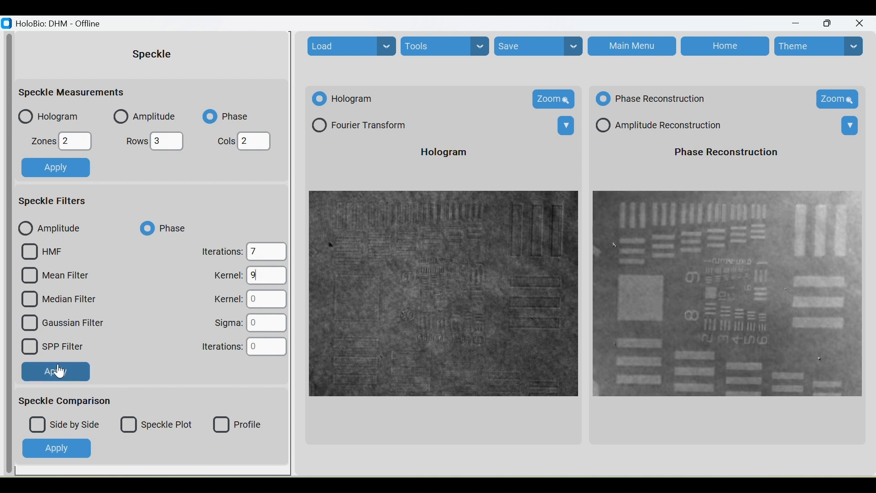
Enable the Median Filter with kernel 11, apply it and clear the option
left_click(55, 301)
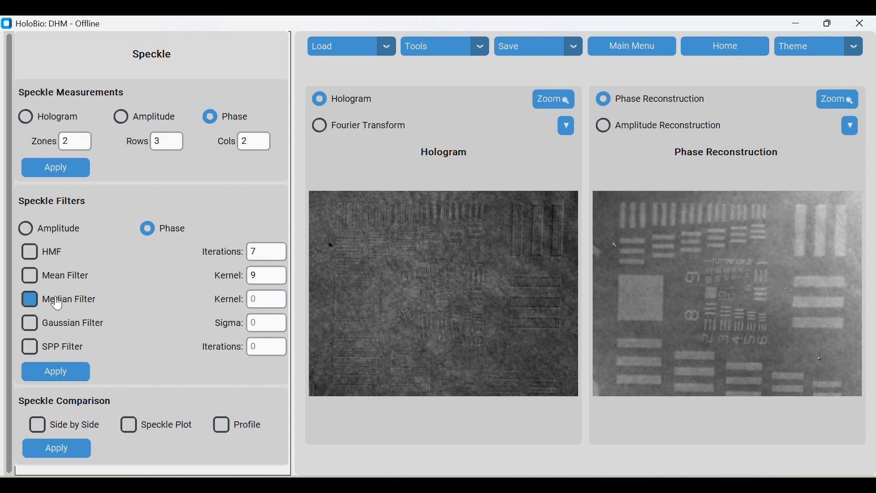
left_click(81, 305)
left_click(89, 306)
left_click(278, 297)
key("BackSpace")
type("11")
left_click(60, 302)
left_click(64, 372)
Enable the Gaussian Filter with sigma 4, apply it and clear the option
left_click(66, 327)
left_click(65, 327)
left_click(66, 327)
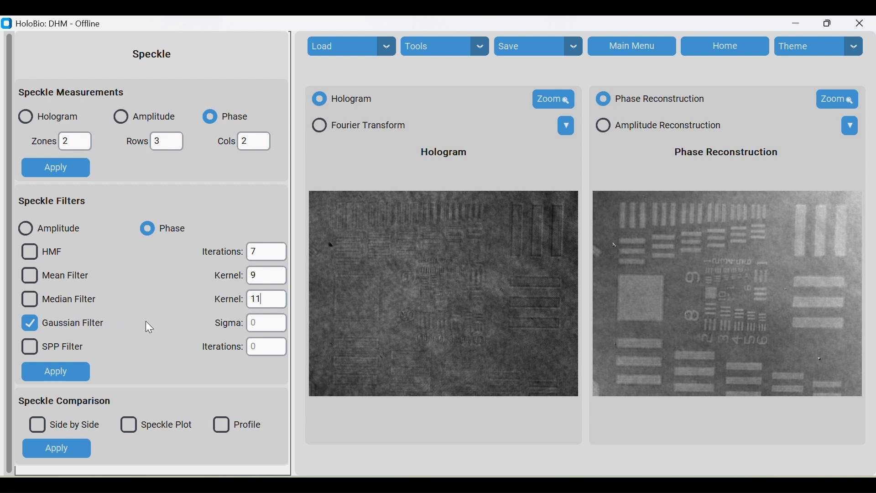
left_click(283, 327)
key("BackSpace")
type("2")
left_click(59, 374)
key("BackSpace")
type("4")
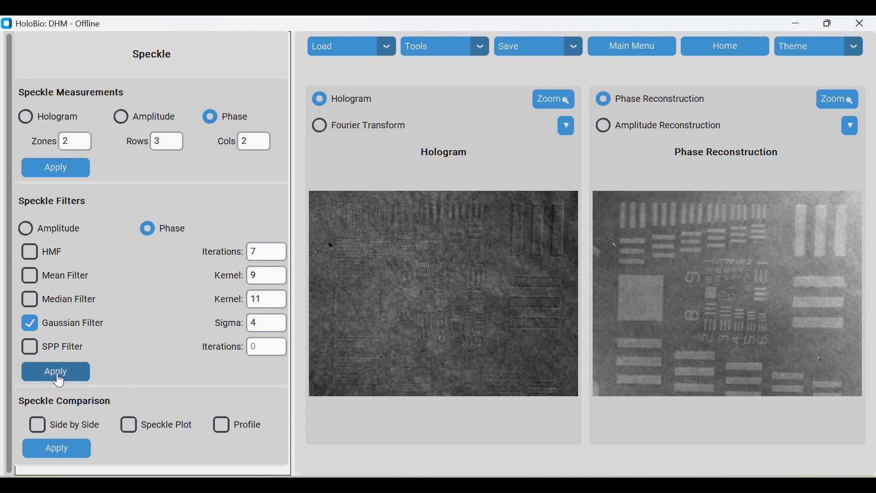
left_click(58, 380)
double_click(263, 325)
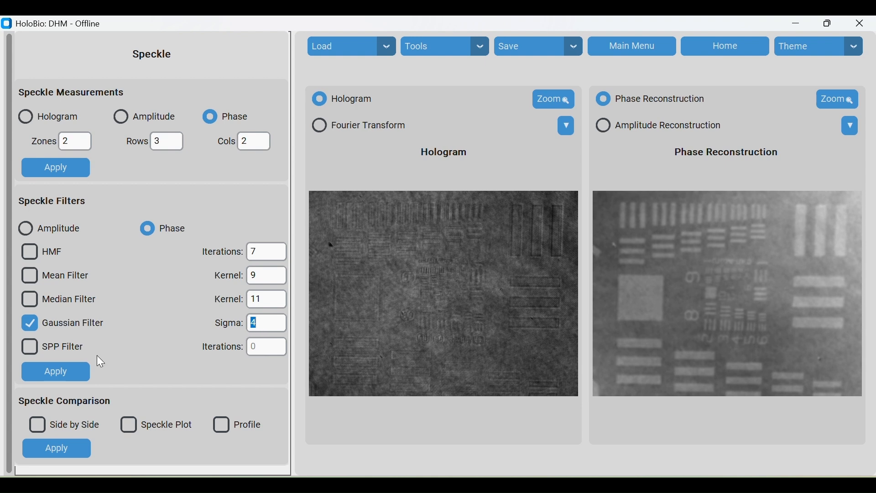
left_click(57, 325)
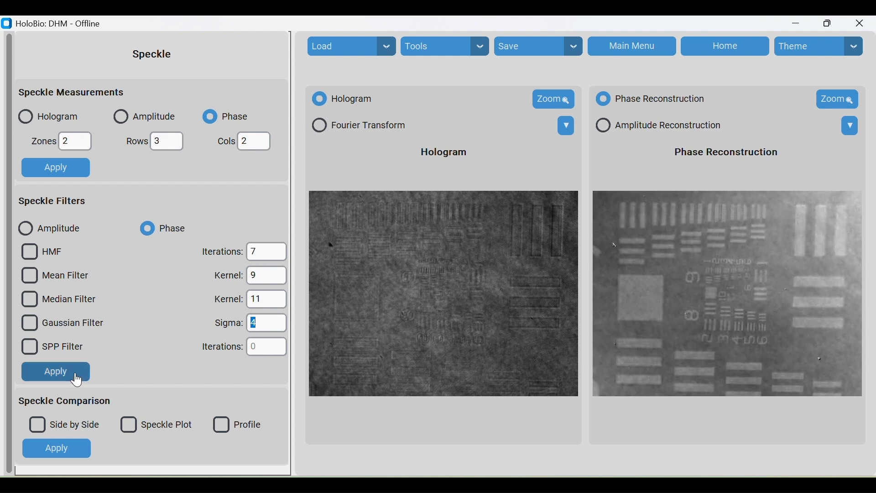
Enable the SPP Filter with 7 iterations and apply it
left_click(68, 351)
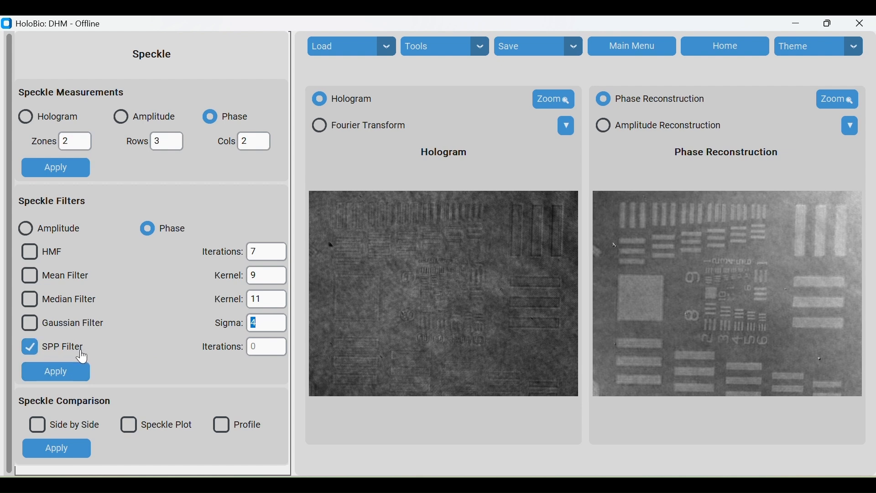
left_click(273, 350)
left_click(375, 126)
left_click(358, 106)
left_click(78, 352)
type("7")
left_click(61, 377)
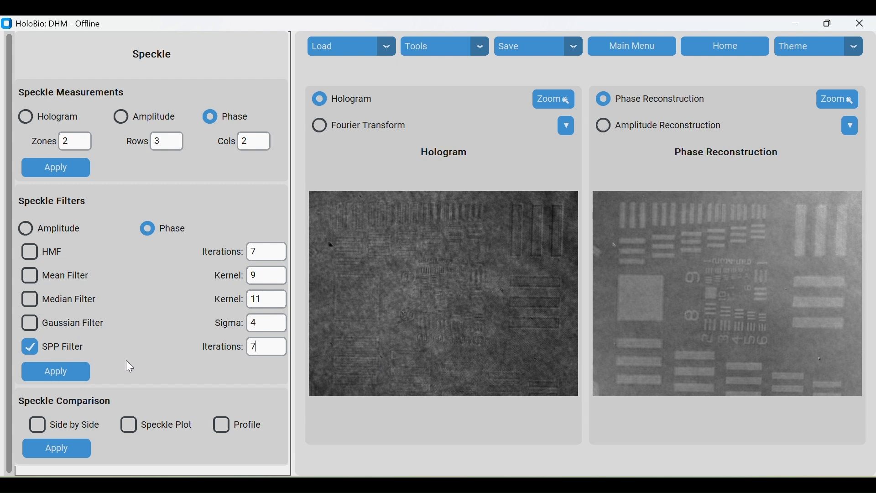
left_click(30, 350)
left_click(53, 374)
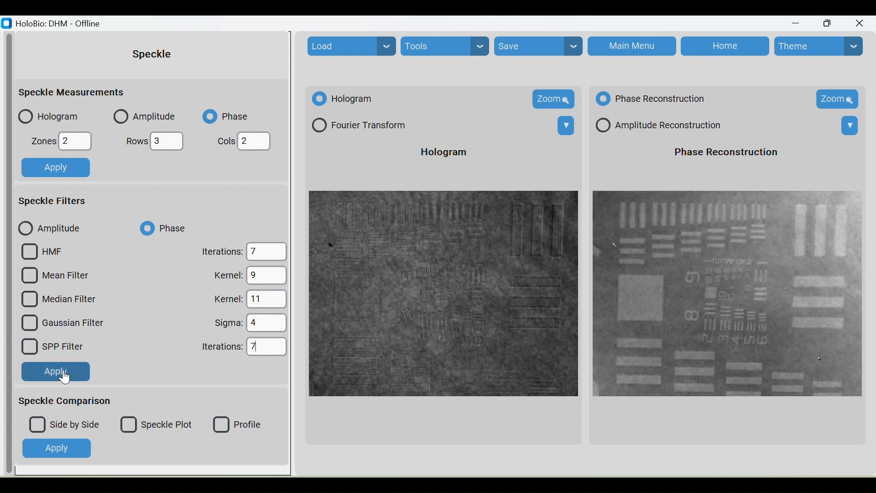
left_click(30, 349)
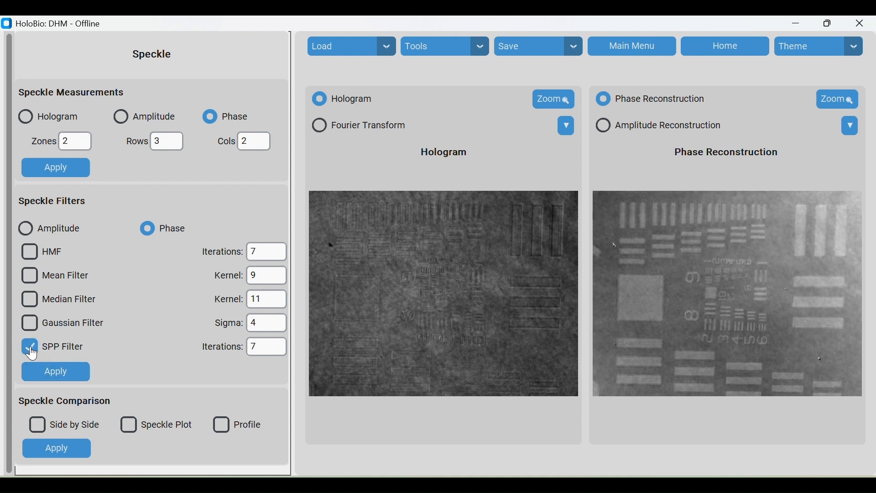
left_click(76, 382)
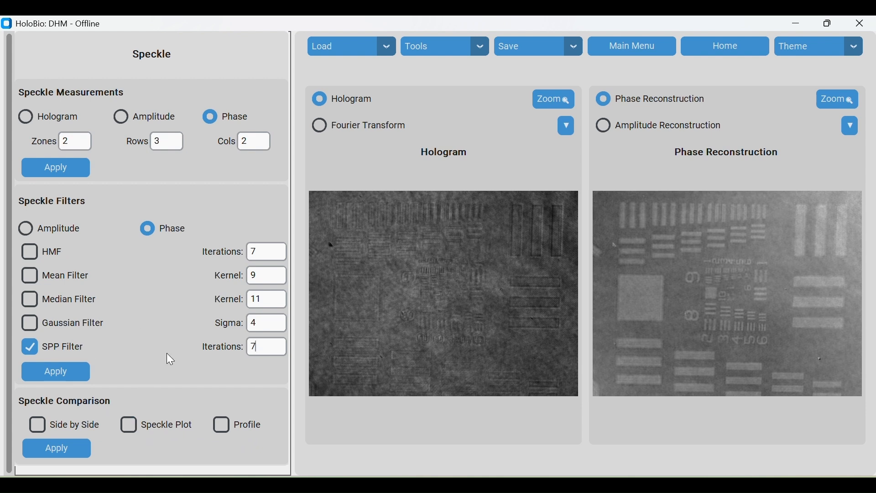
Show the original and filtered phase images side by side, then close the comparison figure
left_click(34, 430)
left_click(67, 449)
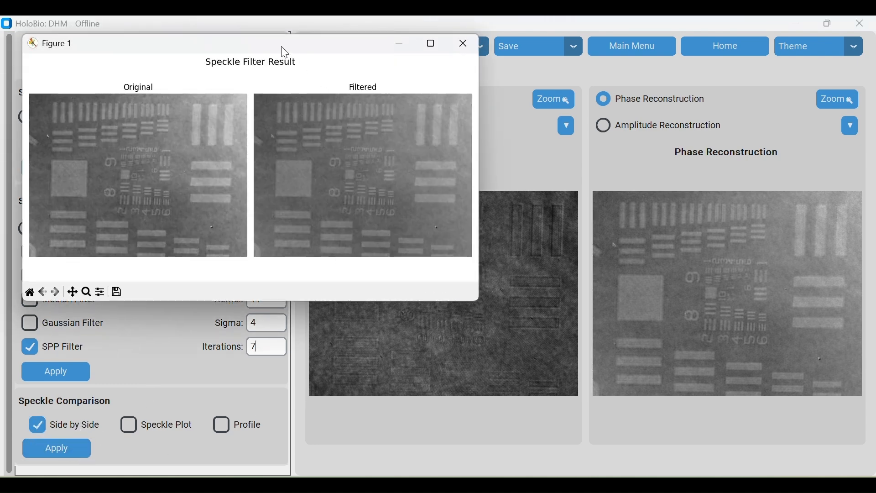
left_click_drag(281, 45, 302, 68)
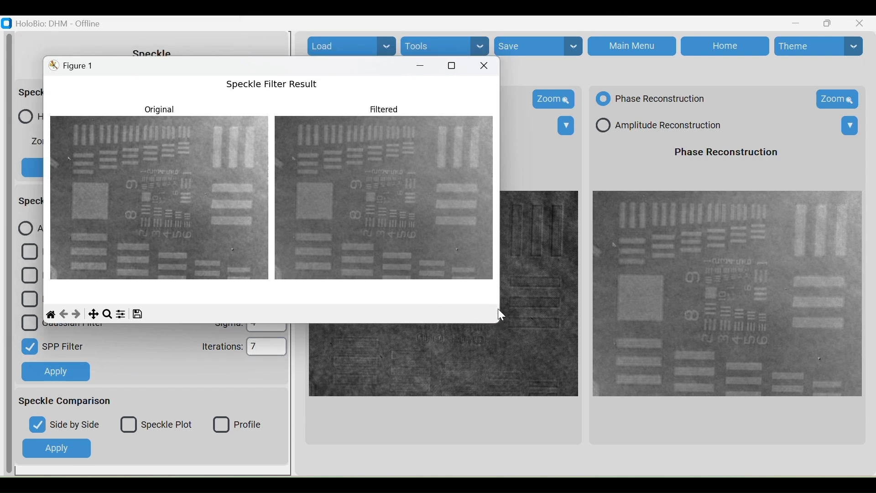
left_click_drag(504, 277, 586, 277)
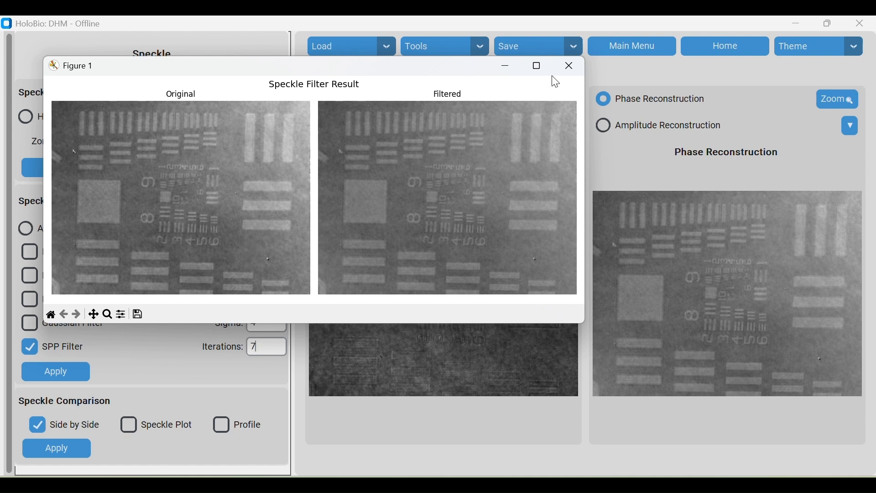
left_click(567, 68)
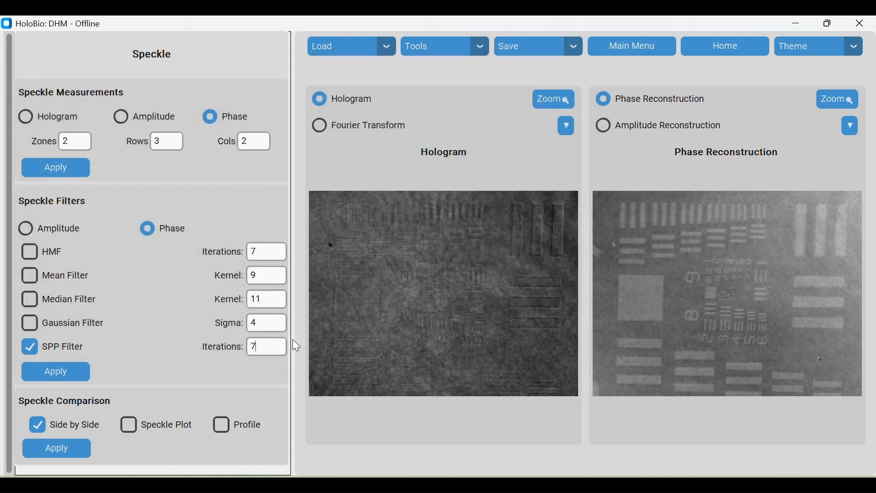
Plot SPP speckle contrast over iterations for a region selected near the image's lower right, then close the plot
left_click(129, 425)
left_click(89, 425)
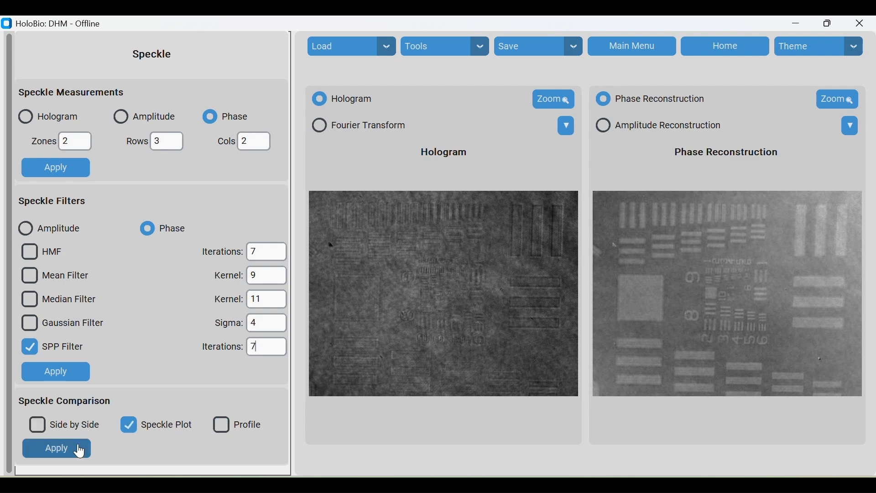
left_click(78, 454)
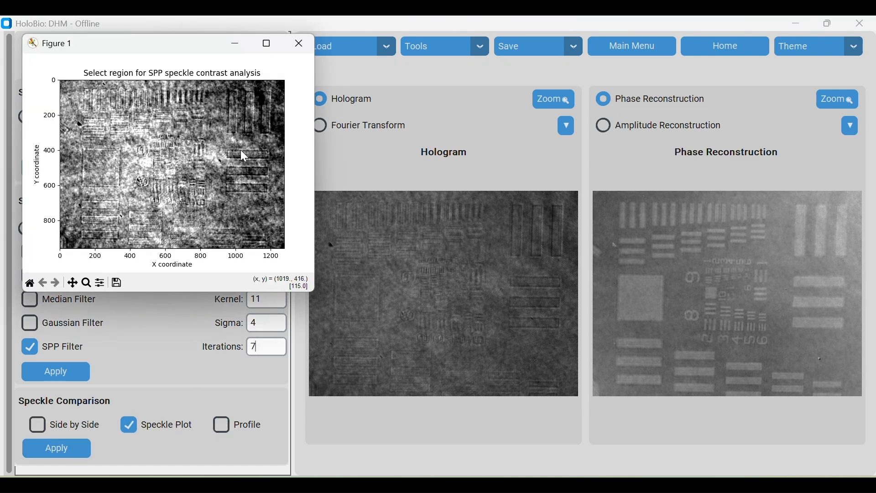
left_click_drag(175, 55, 487, 129)
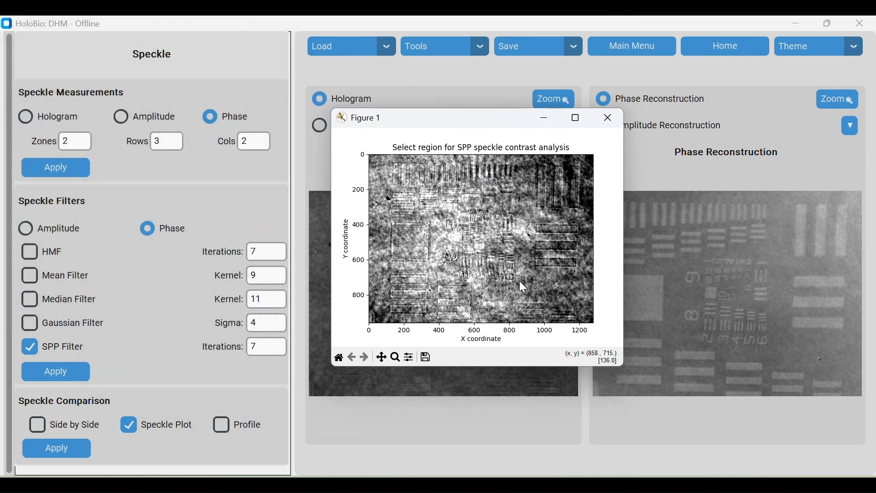
left_click_drag(555, 283, 580, 308)
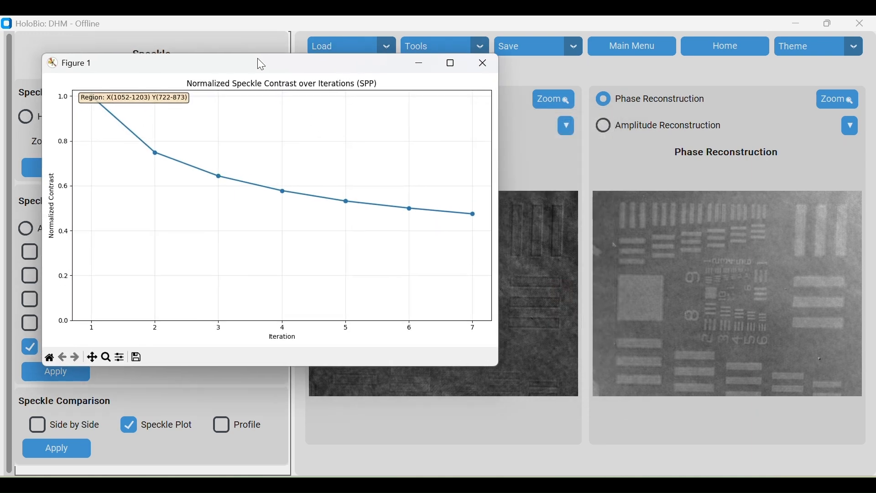
left_click_drag(259, 62, 439, 93)
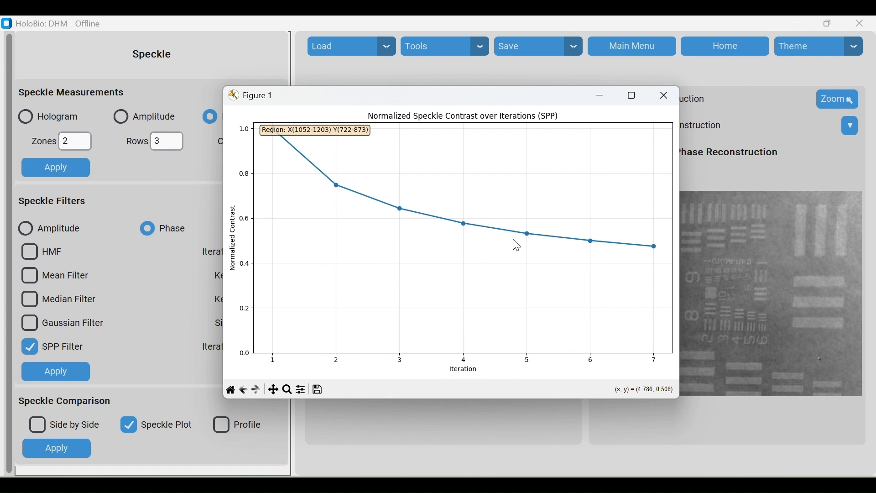
left_click(666, 96)
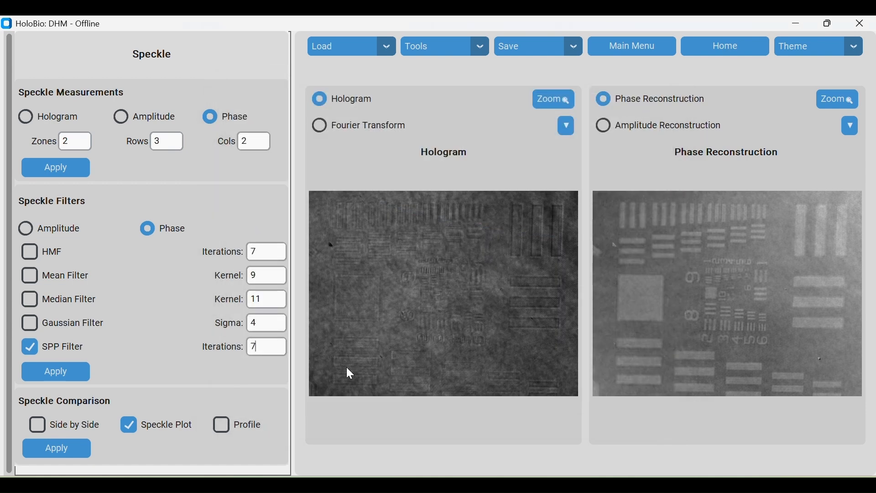
Switch the speckle comparison from Speckle Plot to Profile, apply it, and select a small region near the image's right side
left_click(231, 428)
left_click(139, 431)
left_click(82, 449)
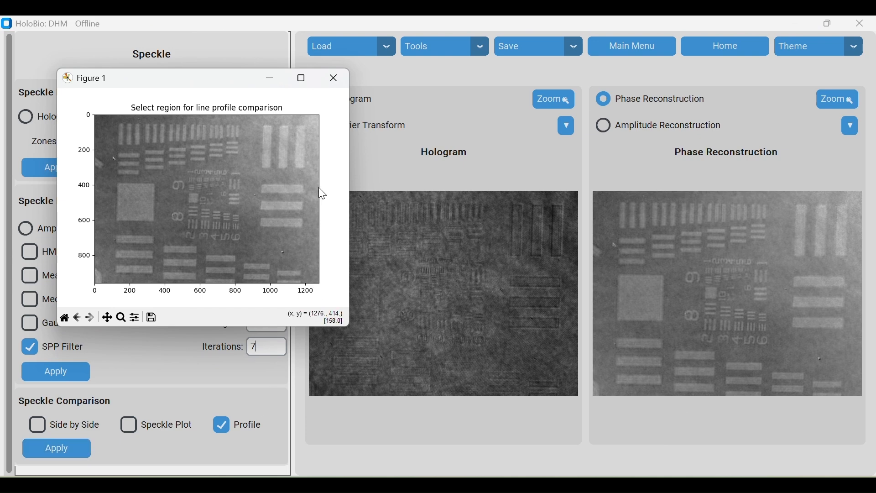
left_click_drag(253, 234, 275, 255)
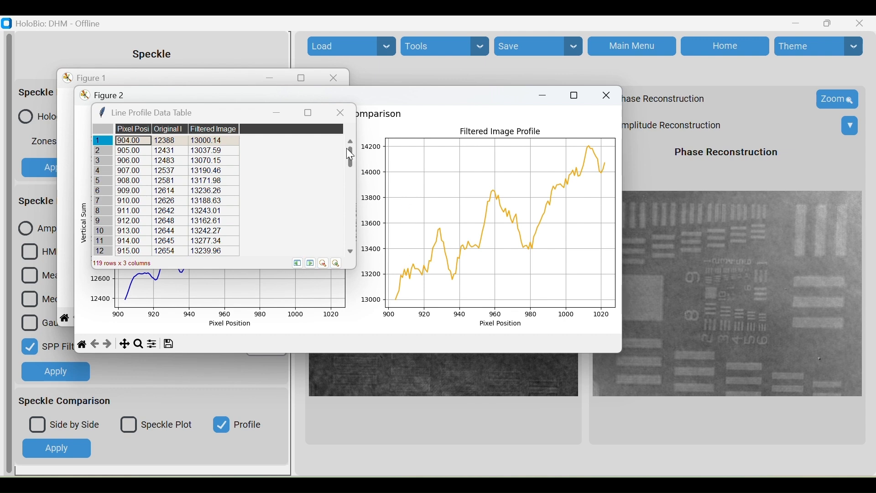
Examine the line profile data table rows beside the comparison plots, then close the table and both figures
left_click_drag(236, 111, 753, 176)
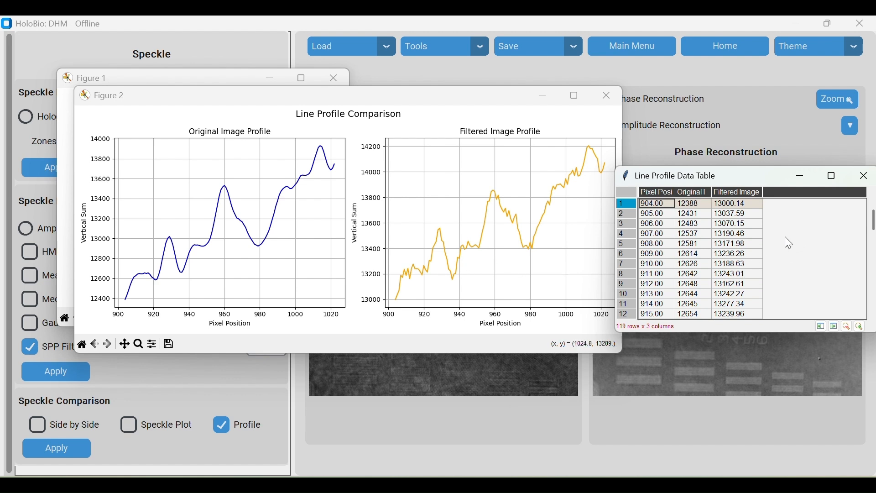
scroll(785, 255, "down", 5)
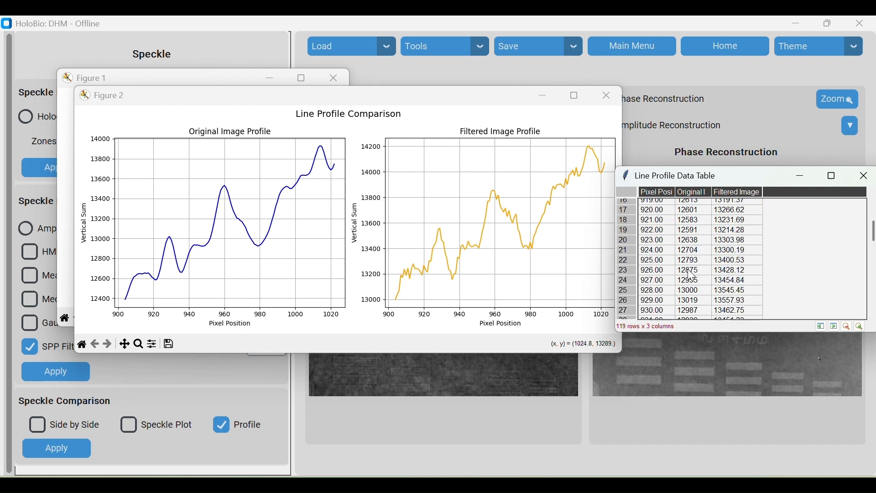
scroll(692, 275, "down", 1)
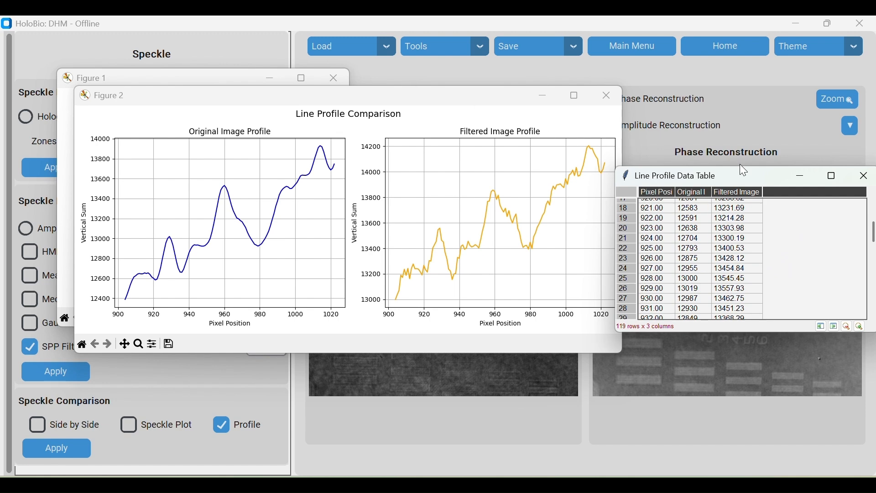
left_click(864, 176)
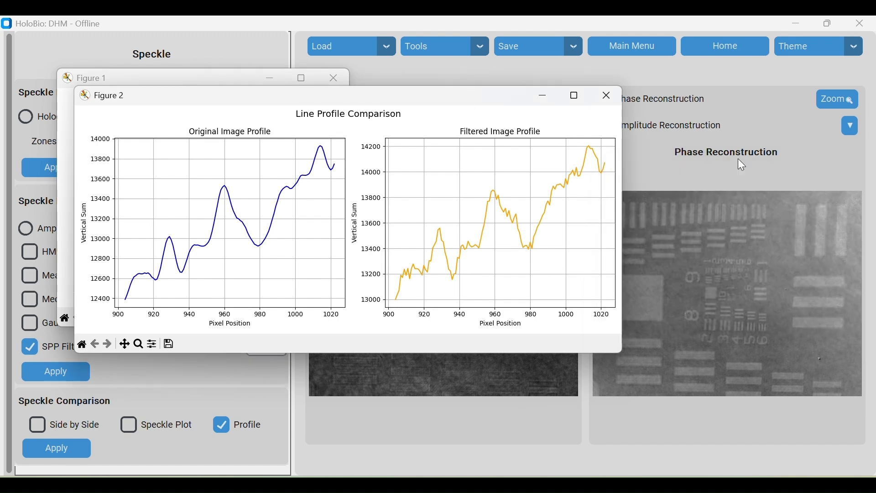
left_click(615, 104)
left_click(328, 80)
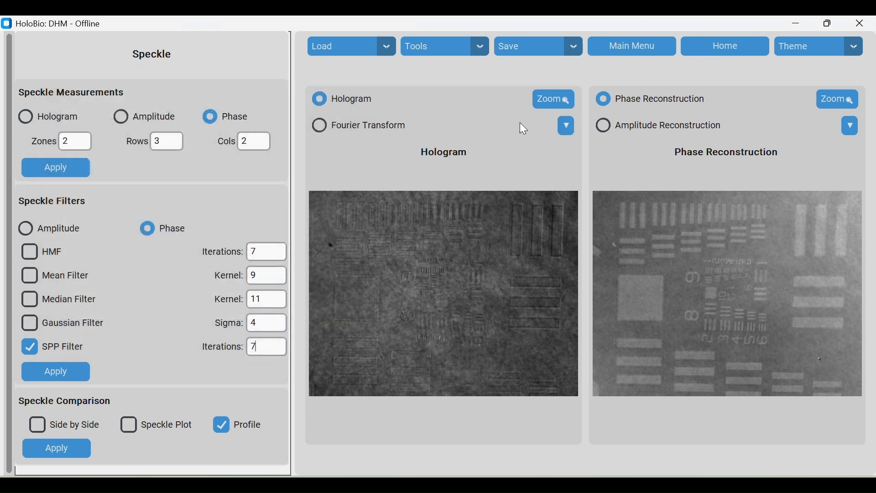